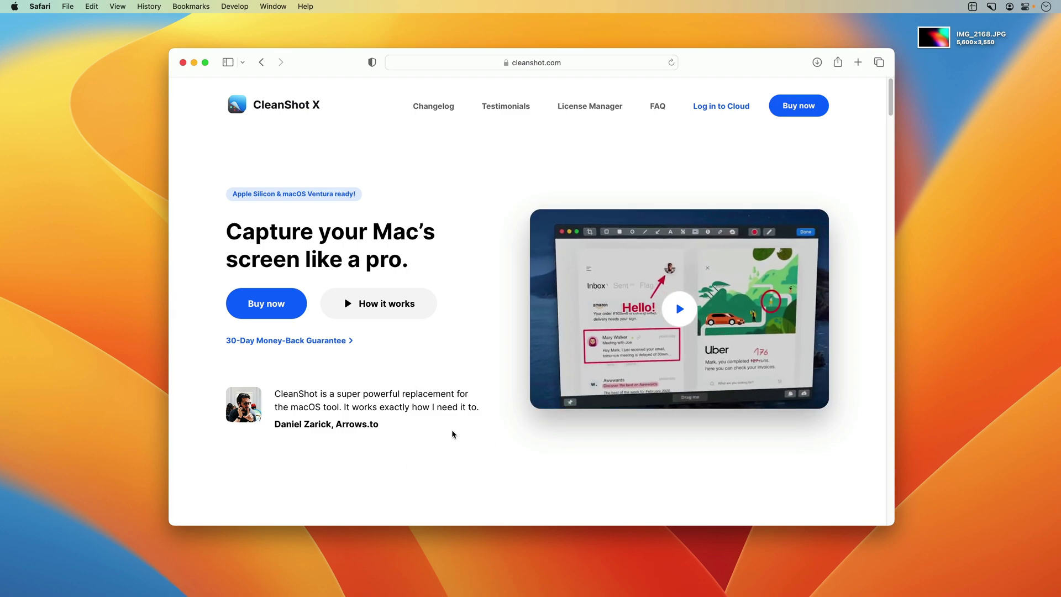
- Capture the testimonial quote region and open it in the annotation editor's background settings
{"action": "key", "text": "shift+super+4"}
{"action": "left_click_drag", "start_coordinate": [178, 360], "coordinate": [491, 454]}
{"action": "key", "text": "super+h"}
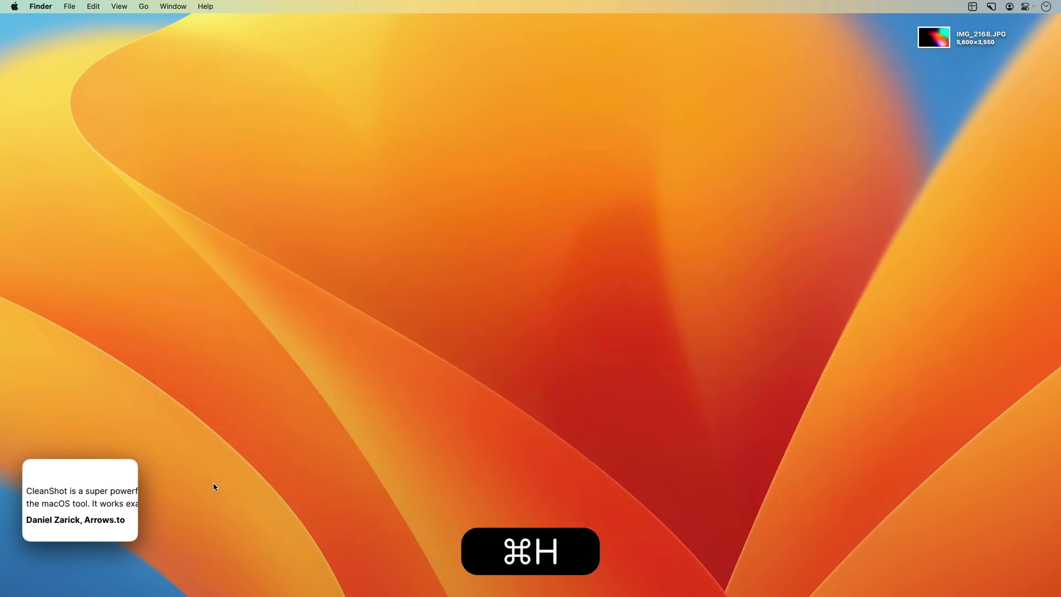
{"action": "mouse_move", "coordinate": [81, 514]}
{"action": "left_click", "coordinate": [33, 534]}
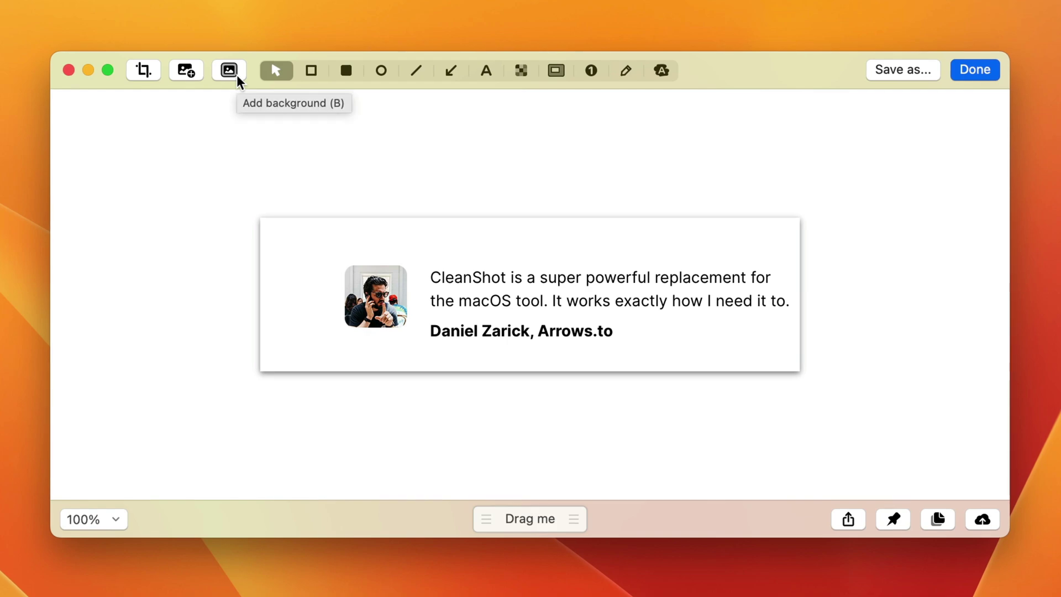
{"action": "left_click", "coordinate": [237, 77]}
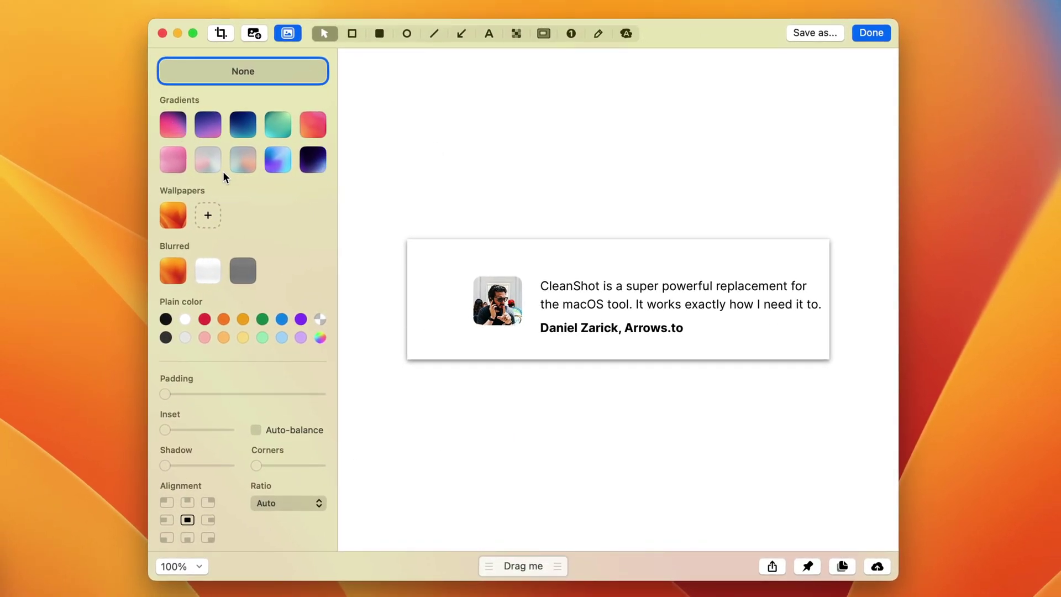
- Try the gradient swatches, settling on the soft pink gradient, then pick a plain colour option
{"action": "left_click", "coordinate": [177, 128]}
{"action": "left_click", "coordinate": [206, 125]}
{"action": "left_click", "coordinate": [254, 128]}
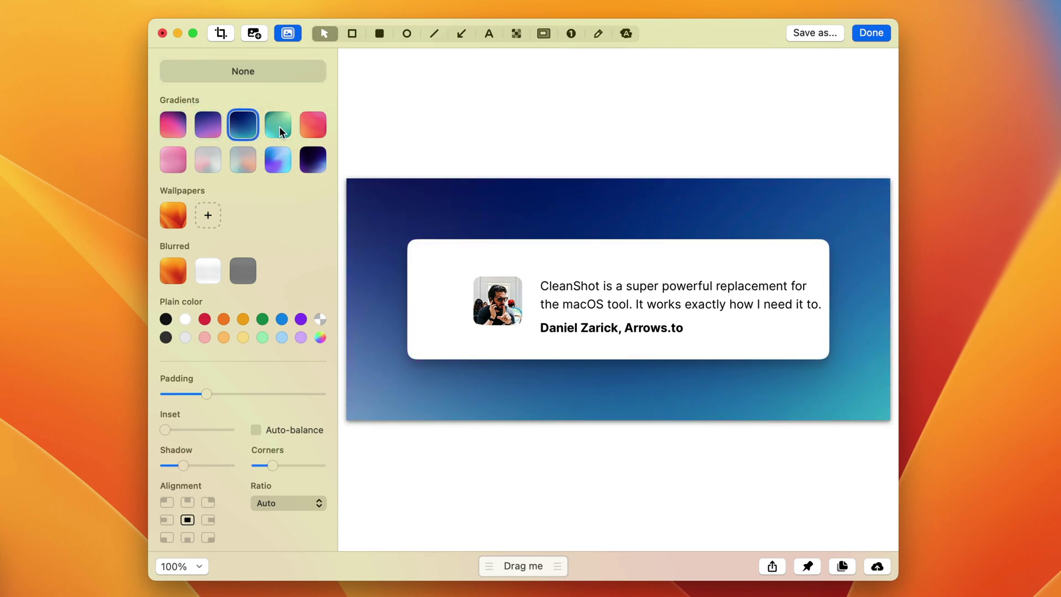
{"action": "left_click", "coordinate": [280, 126]}
{"action": "left_click", "coordinate": [312, 127]}
{"action": "left_click", "coordinate": [313, 164]}
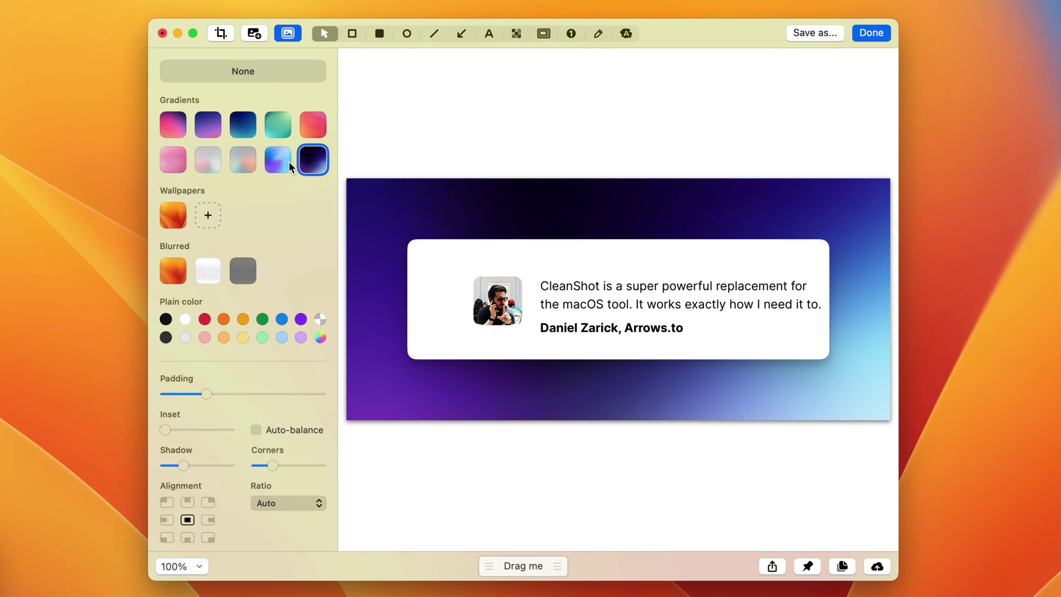
{"action": "left_click", "coordinate": [286, 164]}
{"action": "left_click", "coordinate": [238, 157]}
{"action": "left_click", "coordinate": [208, 161]}
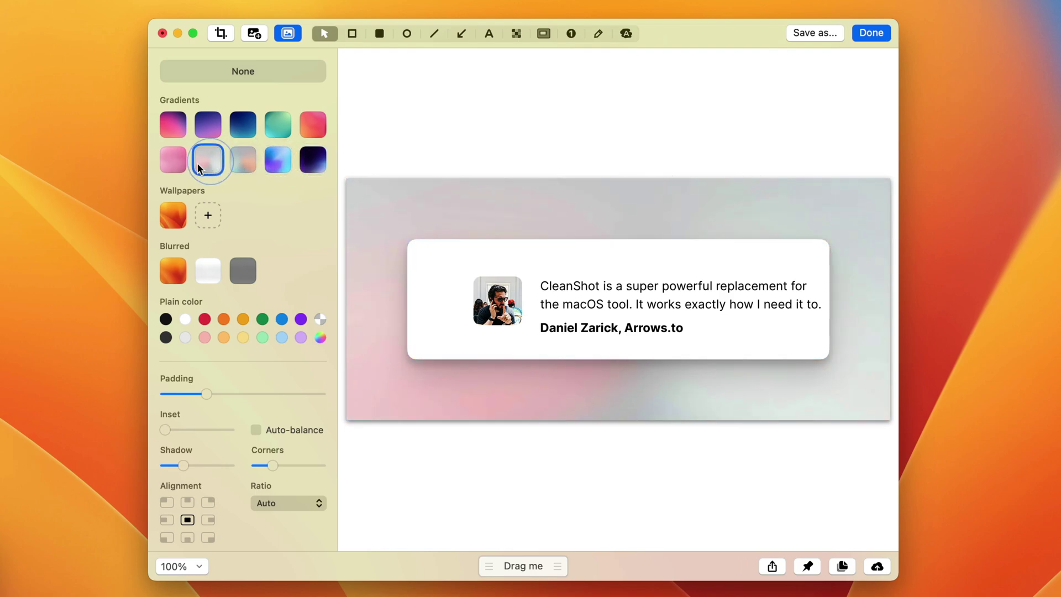
{"action": "left_click", "coordinate": [177, 164]}
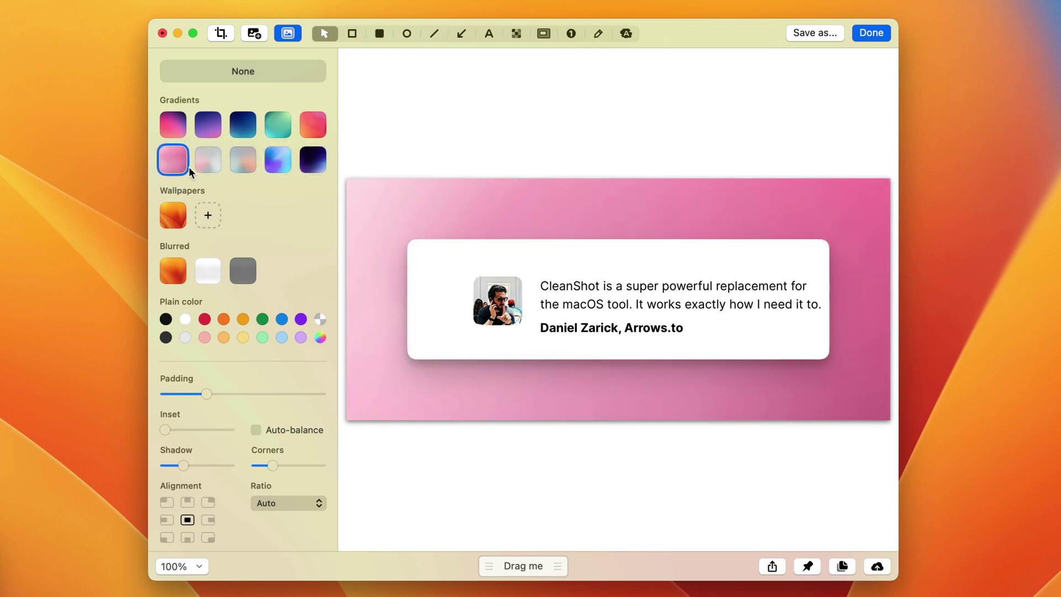
{"action": "left_click", "coordinate": [321, 319]}
- Try plain purple and yellow-orange backgrounds, then a custom green from the colour picker
{"action": "left_click", "coordinate": [302, 319]}
{"action": "left_click", "coordinate": [243, 319]}
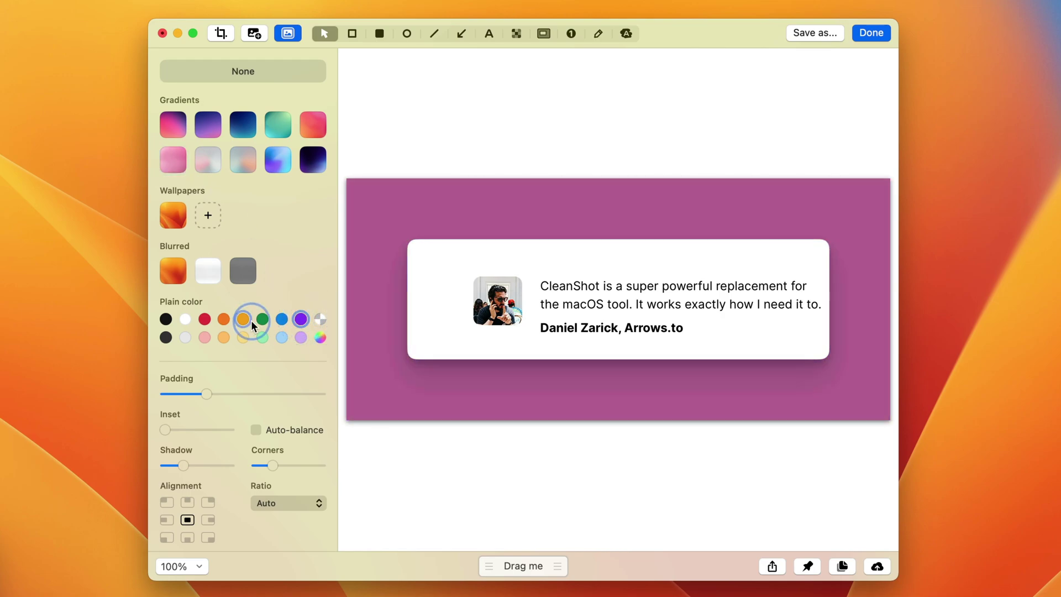
{"action": "left_click", "coordinate": [321, 338]}
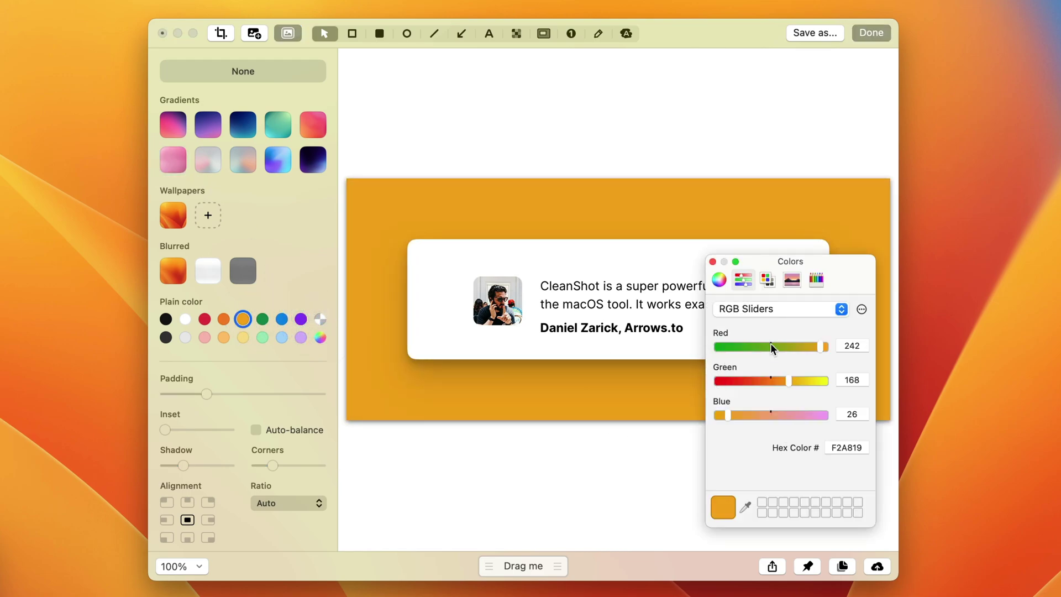
{"action": "mouse_move", "coordinate": [771, 347]}
{"action": "left_mouse_down"}
{"action": "mouse_move", "coordinate": [733, 344]}
{"action": "mouse_move", "coordinate": [762, 347]}
{"action": "left_mouse_up"}
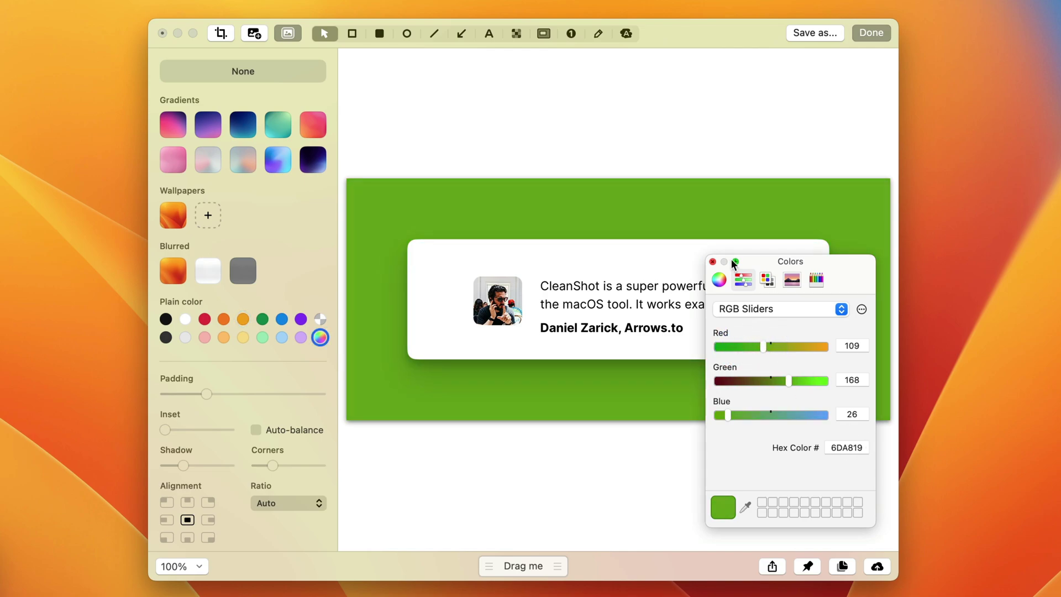
{"action": "left_click", "coordinate": [713, 262]}
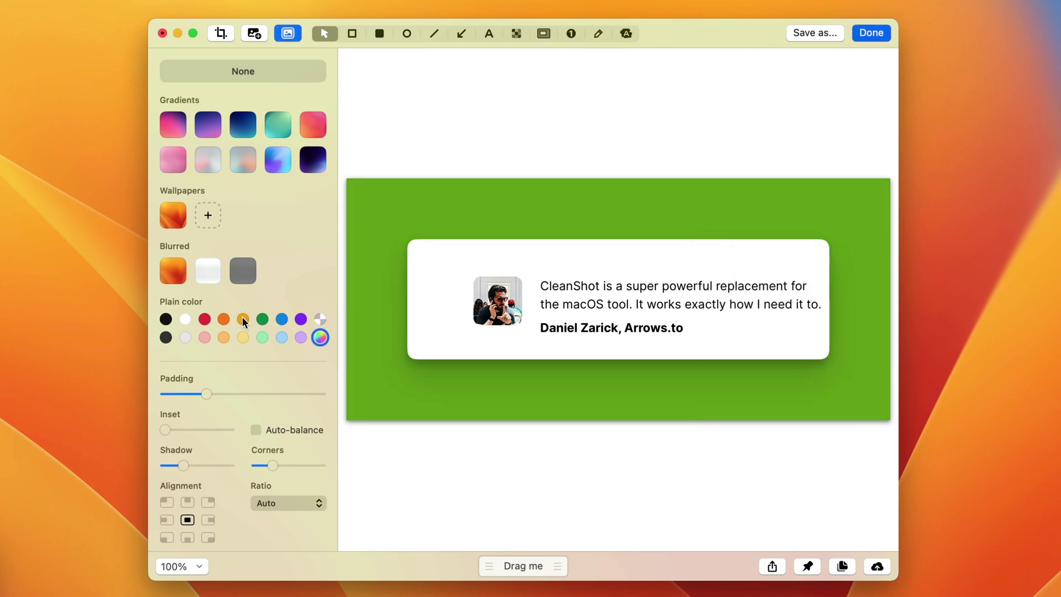
- Try the orange wallpaper and blurred variants, finishing on the grey blurred background
{"action": "left_click", "coordinate": [173, 215]}
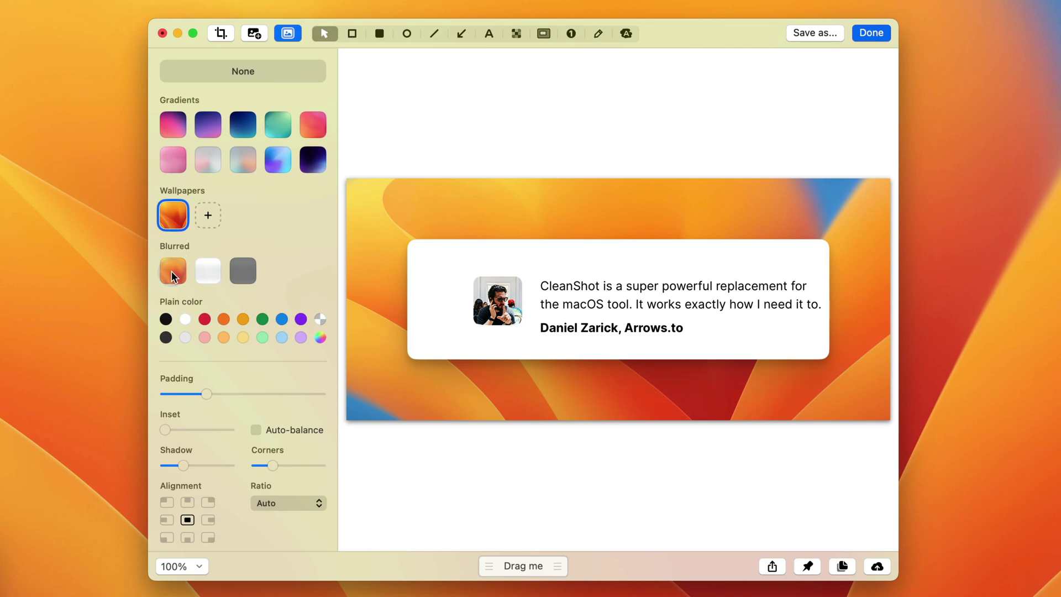
{"action": "left_click", "coordinate": [172, 270]}
{"action": "left_click", "coordinate": [203, 274]}
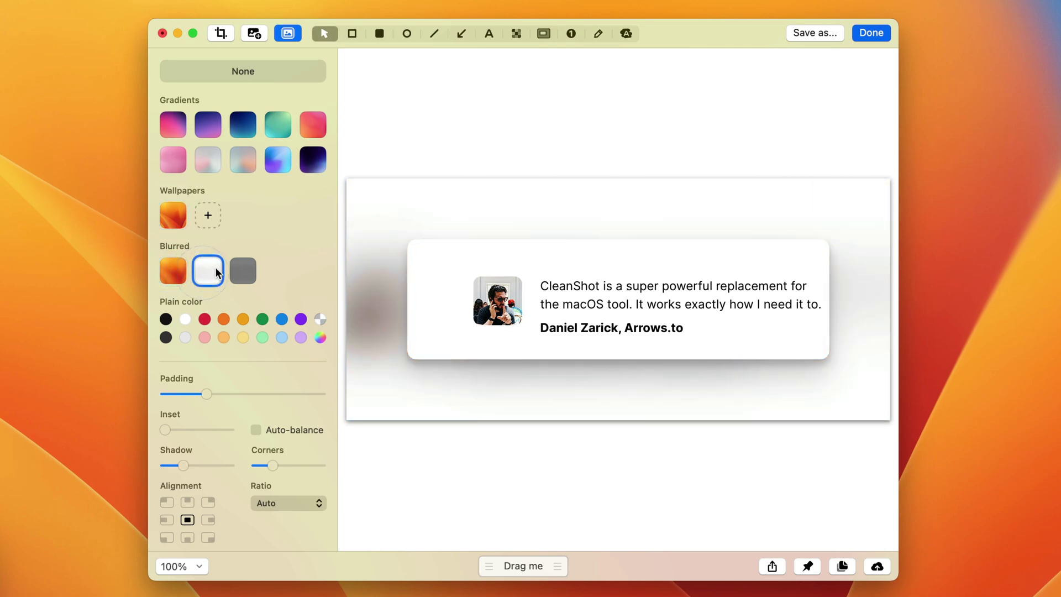
{"action": "left_click", "coordinate": [250, 273]}
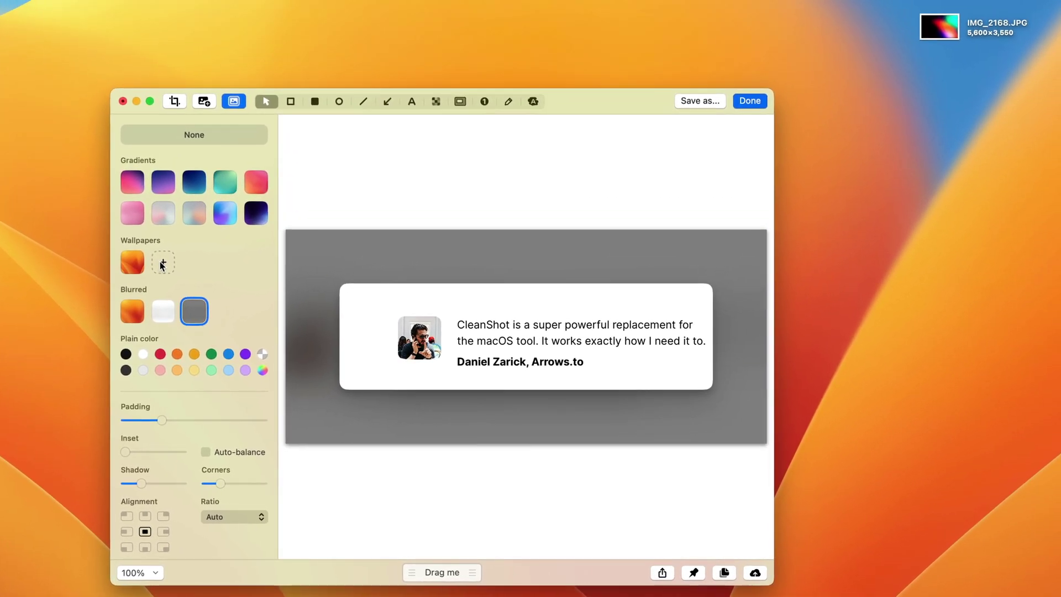
- Add IMG_2168.JPG and IMG_0081.PNG from Documents as wallpapers, using IMG_0081.PNG as background
{"action": "left_click_drag", "start_coordinate": [939, 26], "coordinate": [163, 266]}
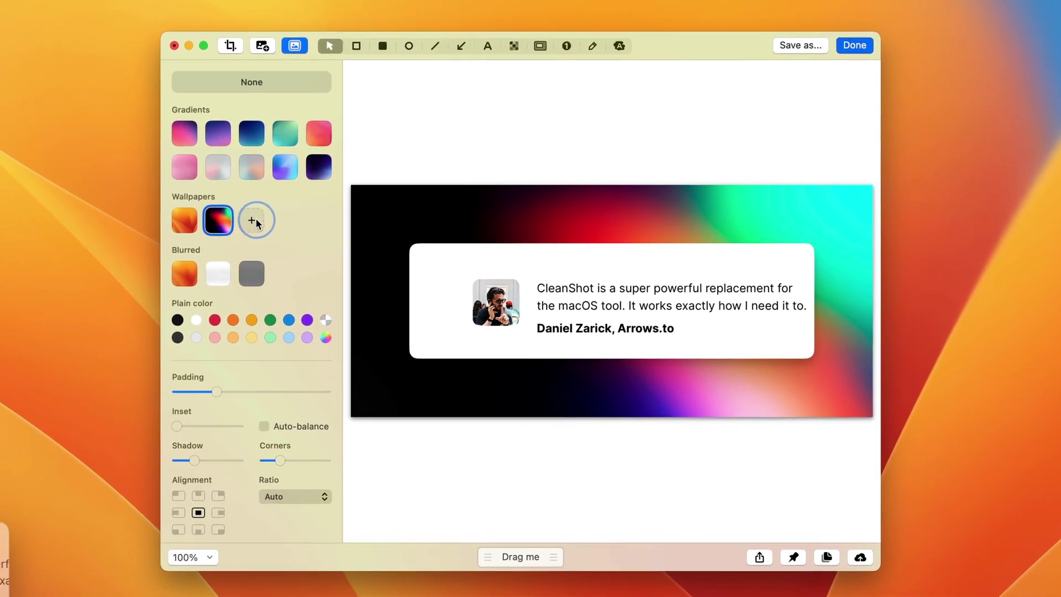
{"action": "left_click", "coordinate": [228, 239]}
{"action": "left_click", "coordinate": [376, 153]}
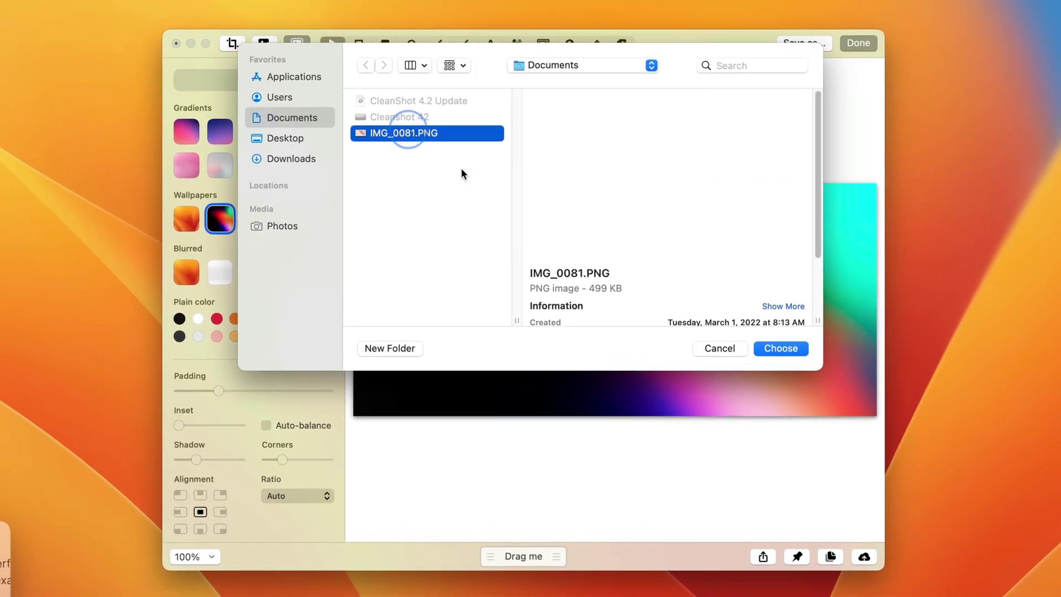
{"action": "left_click", "coordinate": [785, 347]}
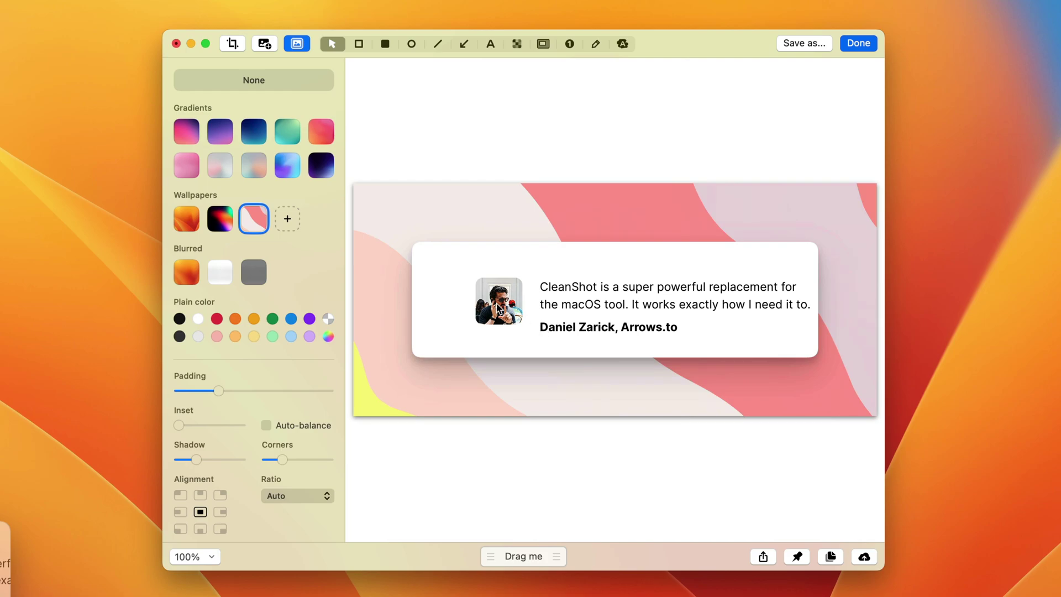
- Apply the top-row pink-purple gradient and turn on Auto-balance for even padding
{"action": "left_click", "coordinate": [319, 134]}
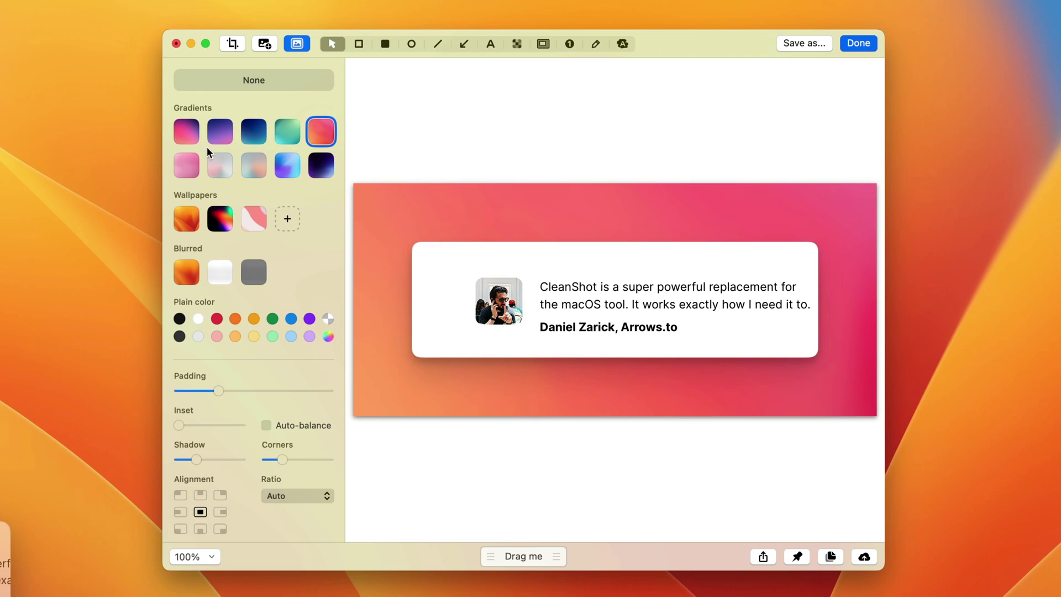
{"action": "left_click", "coordinate": [191, 132]}
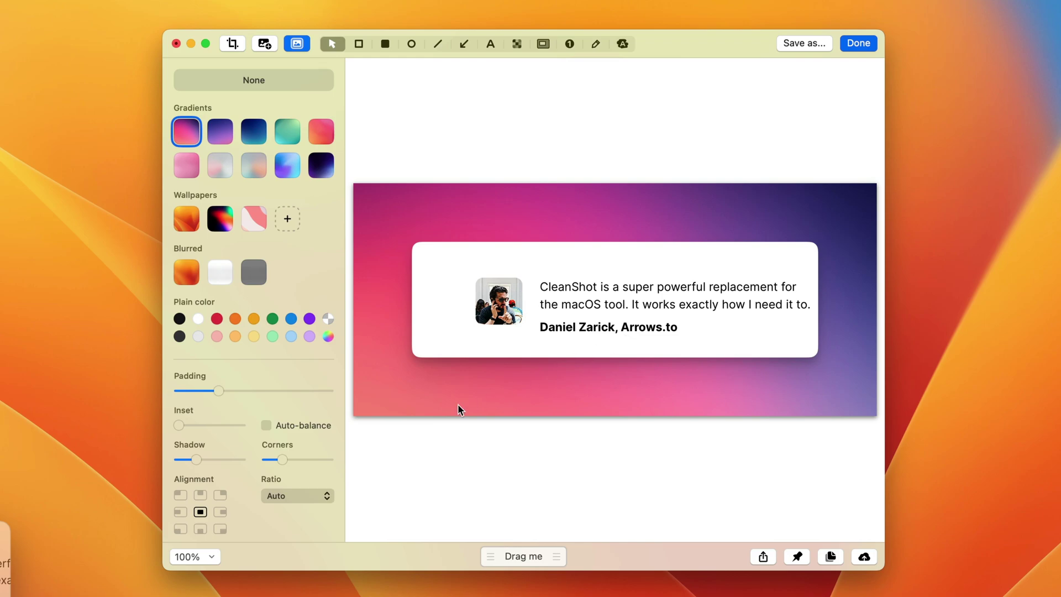
{"action": "left_click", "coordinate": [266, 425]}
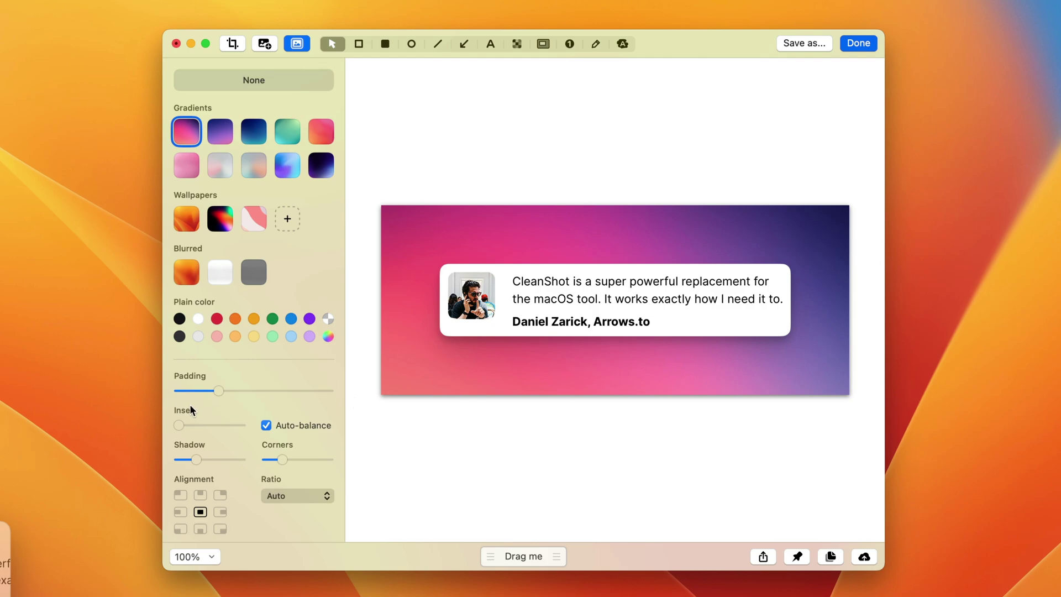
- Enlarge the card's white inset, reduce padding, and round its corners to the maximum
{"action": "left_click_drag", "start_coordinate": [178, 426], "coordinate": [193, 424]}
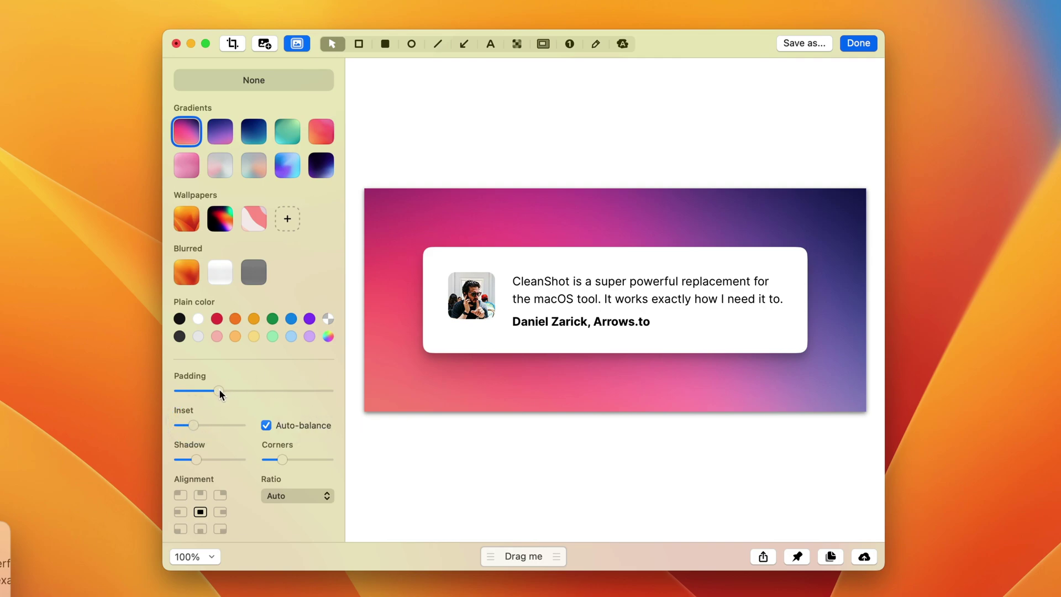
{"action": "mouse_move", "coordinate": [219, 391]}
{"action": "left_mouse_down"}
{"action": "mouse_move", "coordinate": [201, 396]}
{"action": "mouse_move", "coordinate": [213, 396]}
{"action": "left_mouse_up"}
{"action": "mouse_move", "coordinate": [197, 463]}
{"action": "left_mouse_down"}
{"action": "mouse_move", "coordinate": [210, 462]}
{"action": "mouse_move", "coordinate": [148, 465]}
{"action": "mouse_move", "coordinate": [198, 465]}
{"action": "left_mouse_up"}
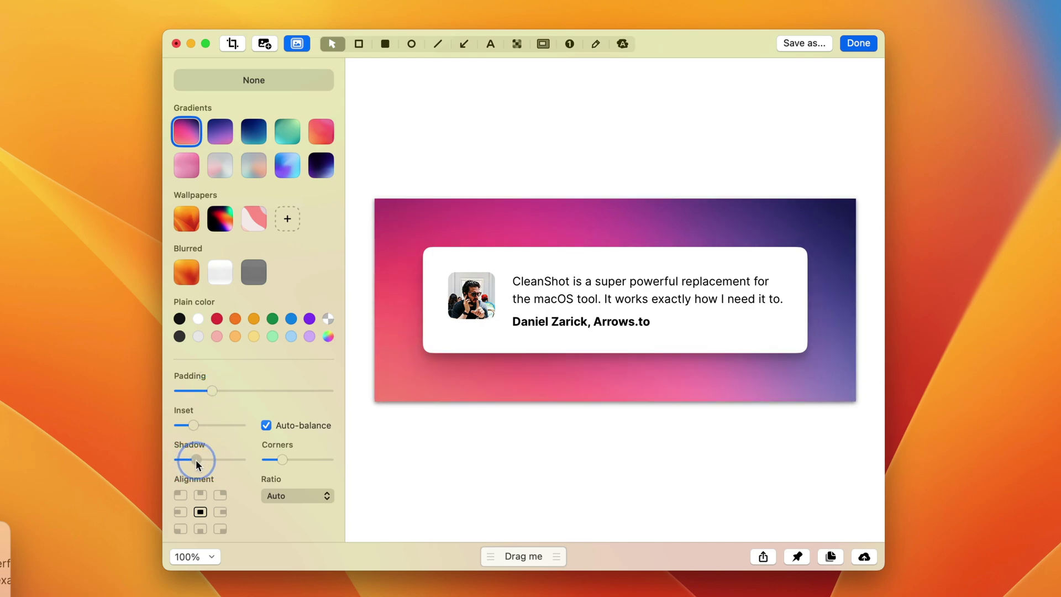
{"action": "left_click_drag", "start_coordinate": [282, 460], "coordinate": [308, 464]}
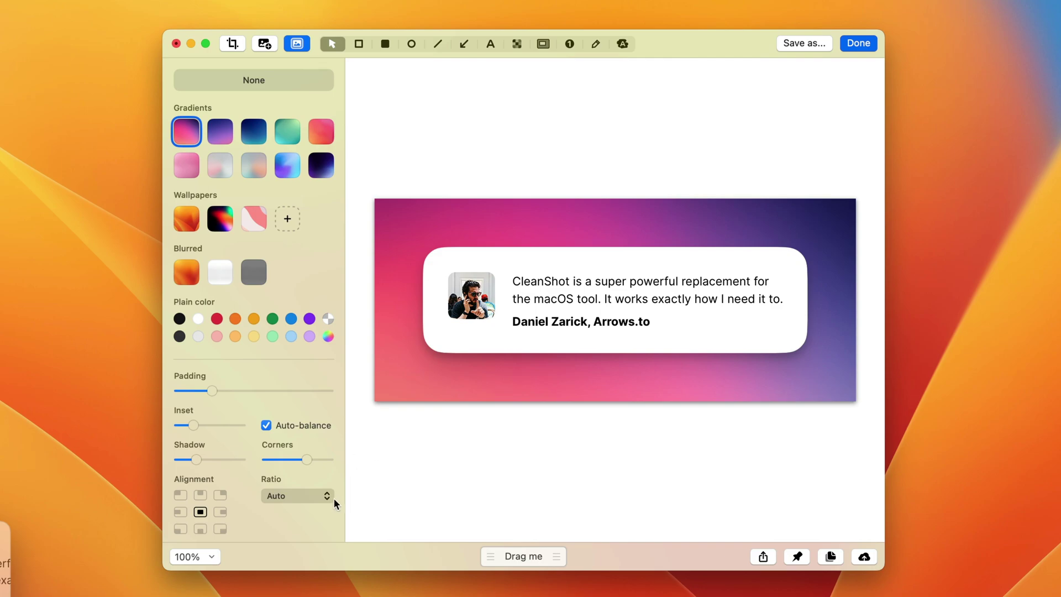
- Set the aspect ratio to 16:9 and reduce the padding slightly
{"action": "left_click", "coordinate": [298, 498]}
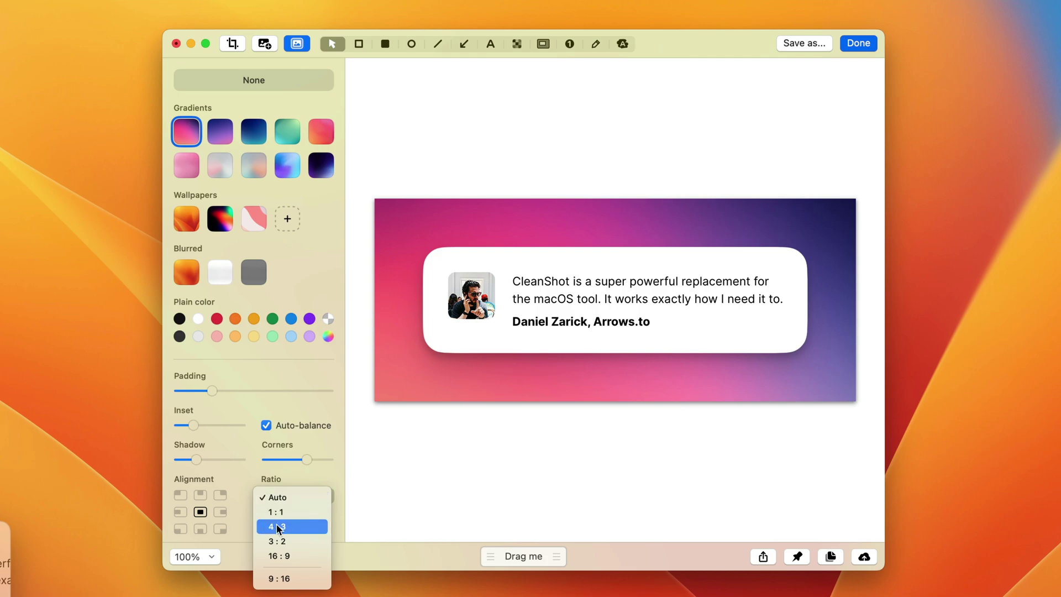
{"action": "left_click", "coordinate": [286, 556]}
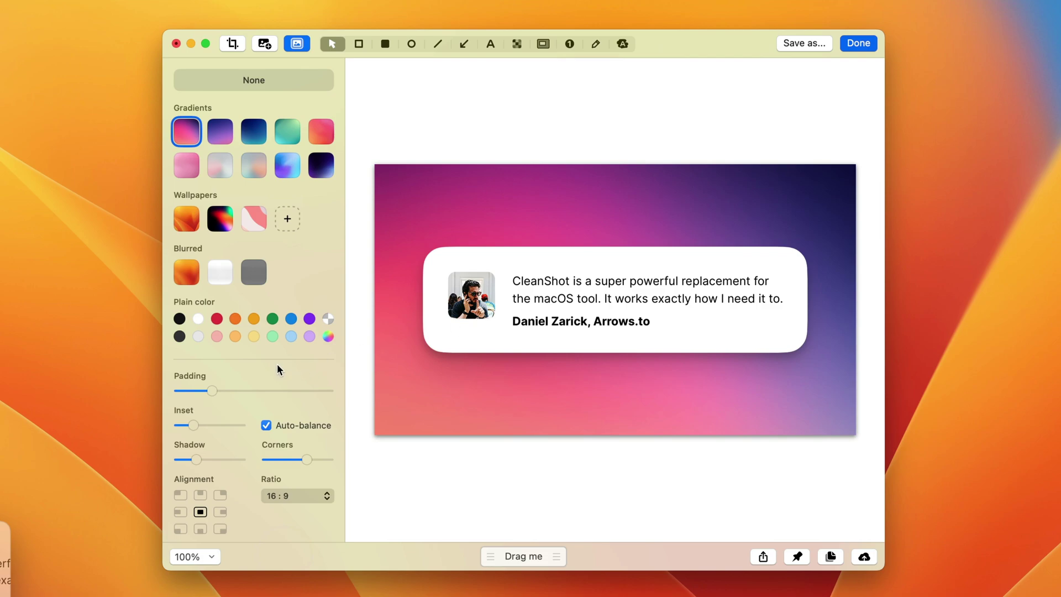
{"action": "left_click_drag", "start_coordinate": [210, 393], "coordinate": [194, 424]}
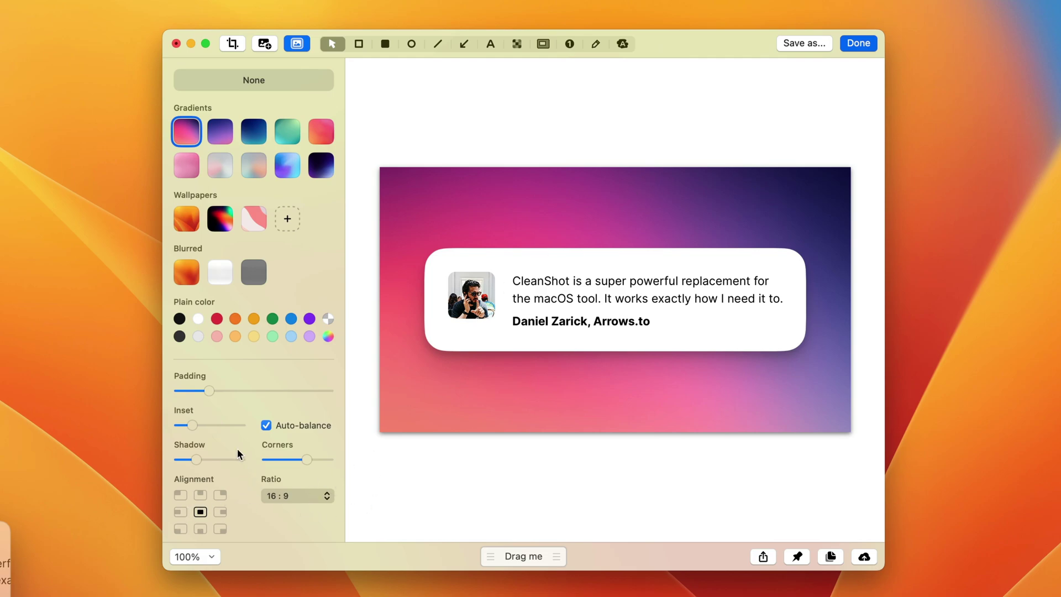
- Try the card in each alignment position, then return it to the centre
{"action": "left_click", "coordinate": [201, 496]}
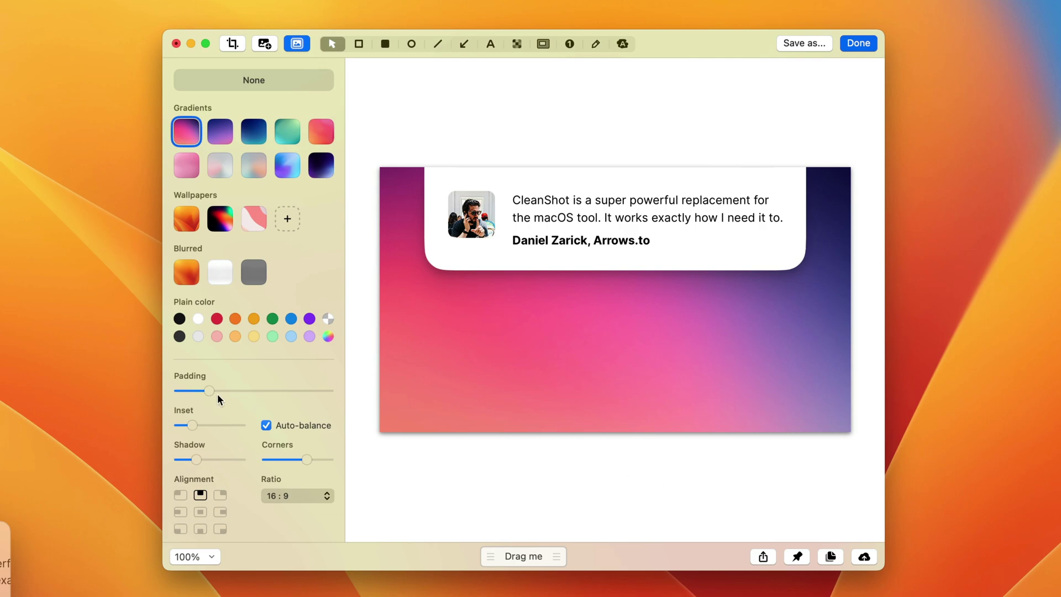
{"action": "left_click", "coordinate": [220, 495]}
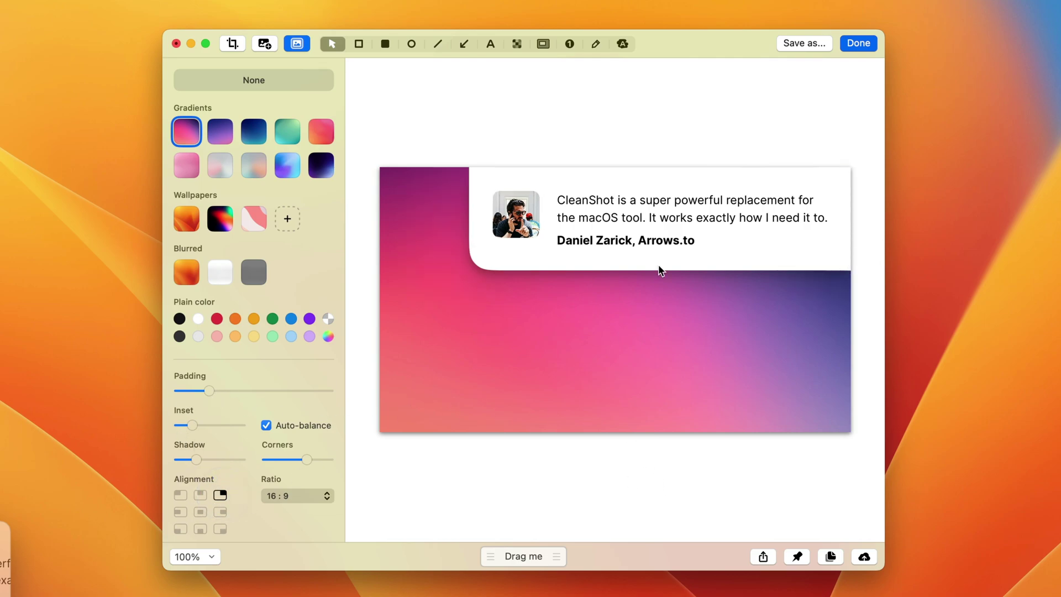
{"action": "left_click", "coordinate": [221, 512]}
{"action": "left_click", "coordinate": [220, 529]}
{"action": "left_click", "coordinate": [200, 529]}
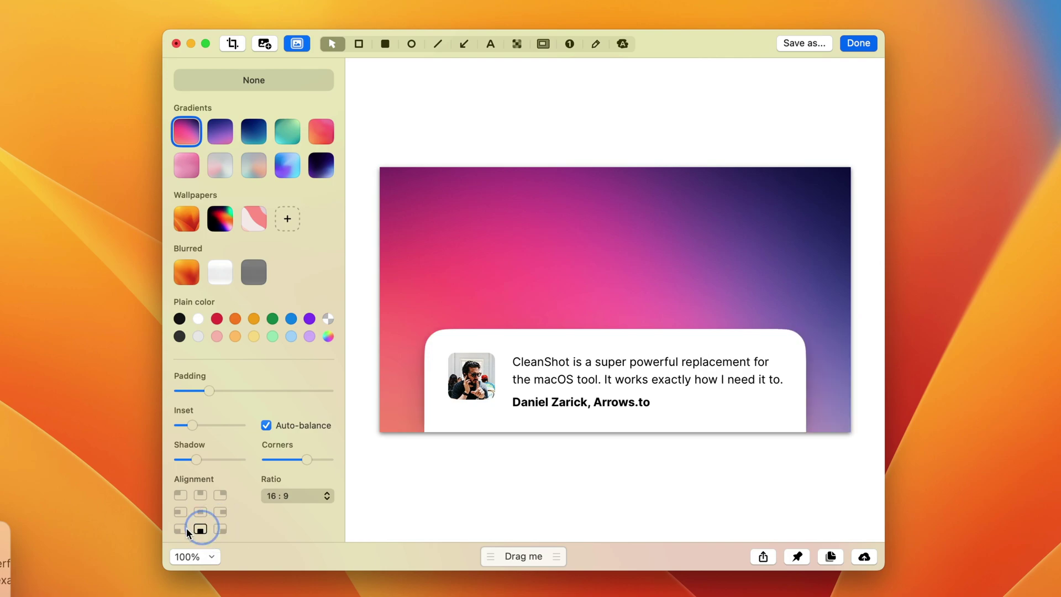
{"action": "left_click", "coordinate": [180, 529]}
{"action": "left_click", "coordinate": [180, 512]}
{"action": "left_click", "coordinate": [179, 496]}
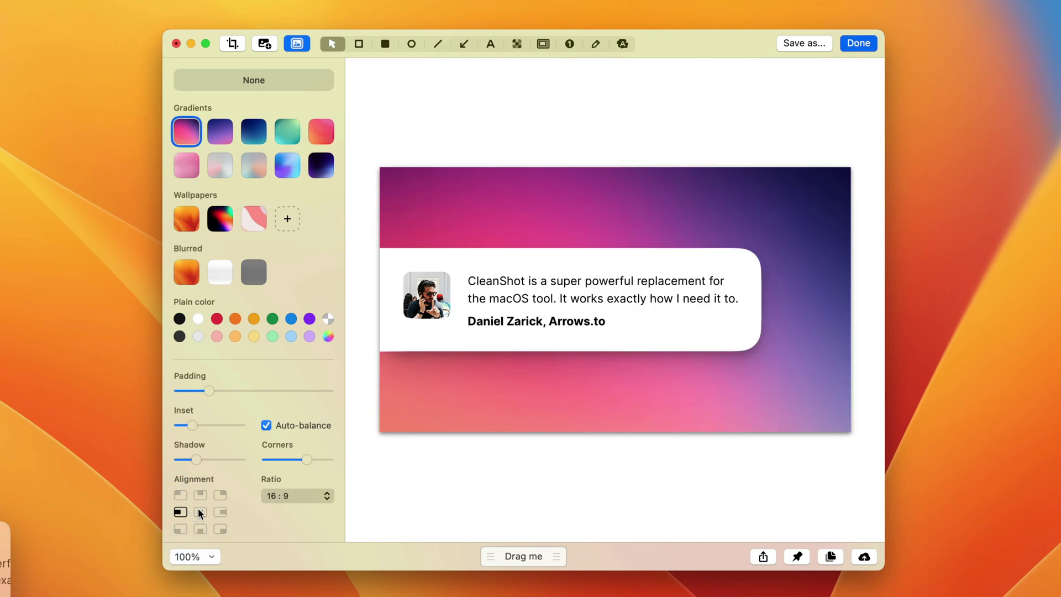
{"action": "left_click", "coordinate": [200, 512]}
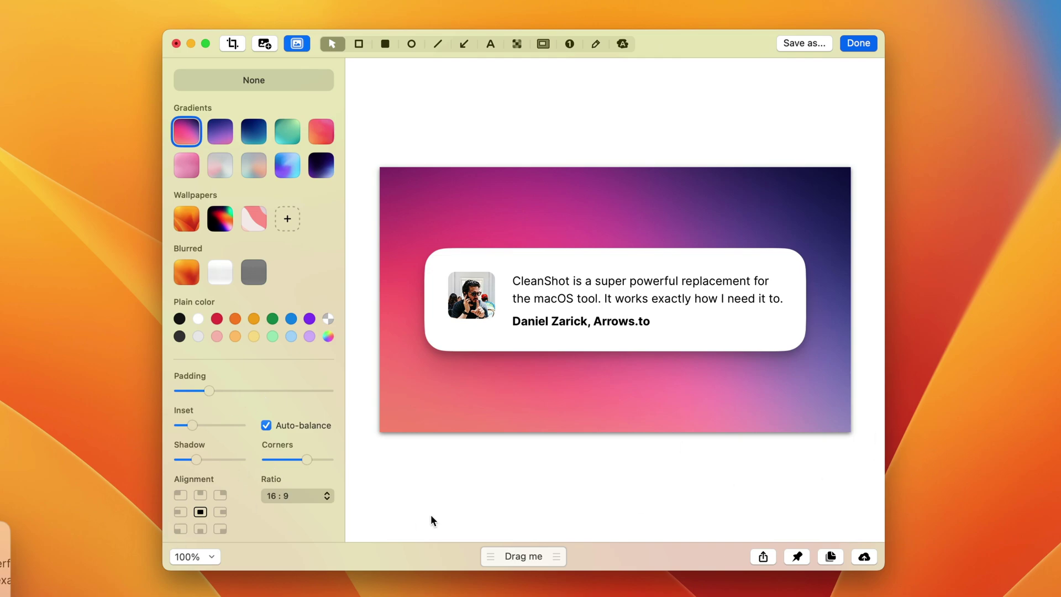
- Switch the background via the pink wallpaper and purple gradient to the blue-violet gradient
{"action": "left_click", "coordinate": [257, 221]}
{"action": "left_click", "coordinate": [226, 136]}
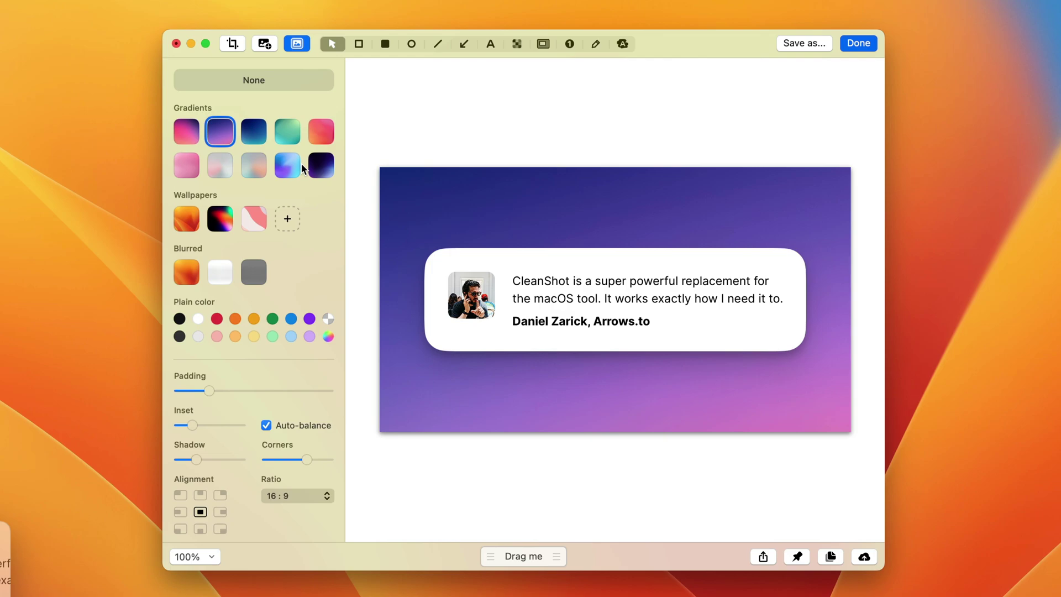
{"action": "left_click", "coordinate": [286, 165]}
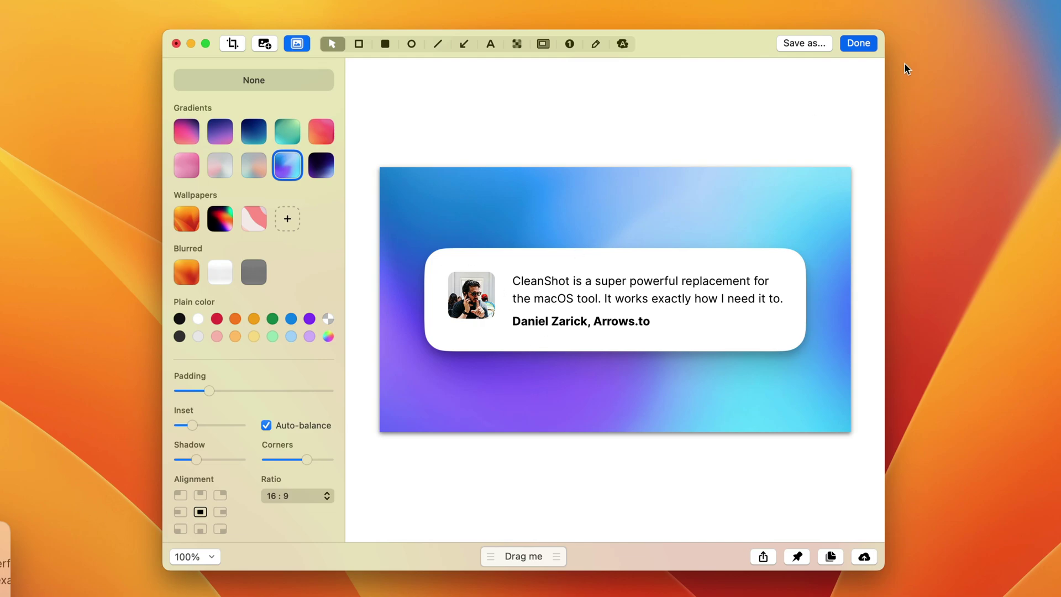
- Draw a pink arrow pointing at CleanShot, then delete it
{"action": "left_click", "coordinate": [469, 47]}
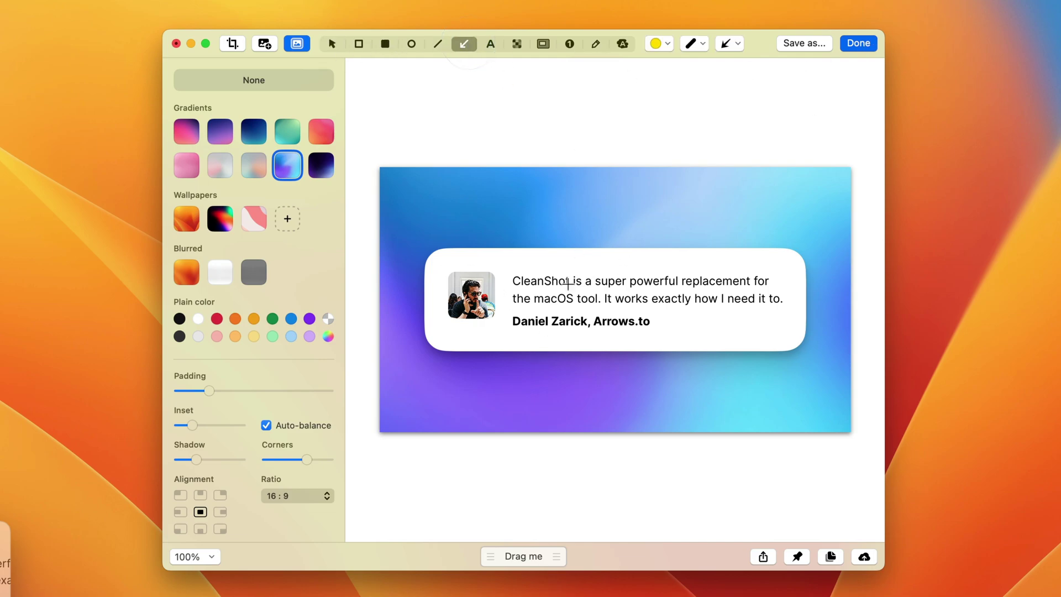
{"action": "left_click", "coordinate": [659, 45]}
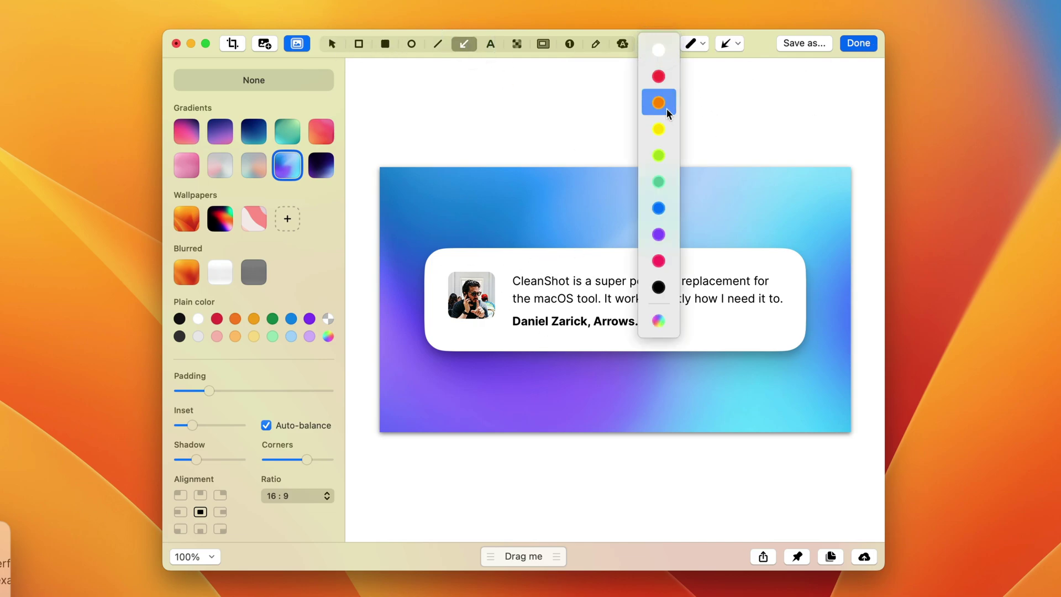
{"action": "left_click", "coordinate": [659, 261]}
{"action": "left_click_drag", "start_coordinate": [475, 185], "coordinate": [518, 272]}
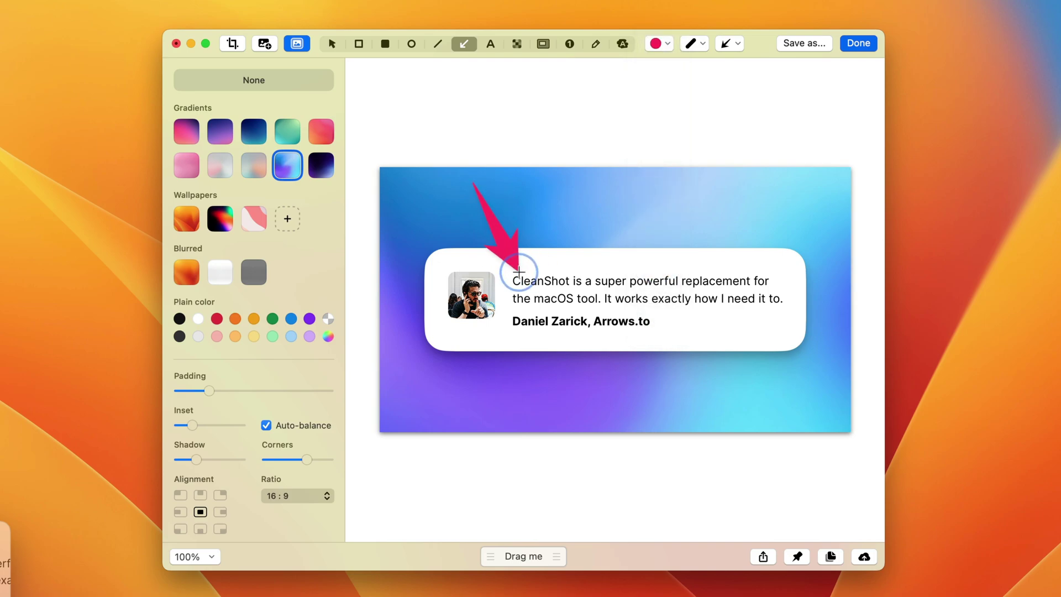
{"action": "key", "text": "BackSpace"}
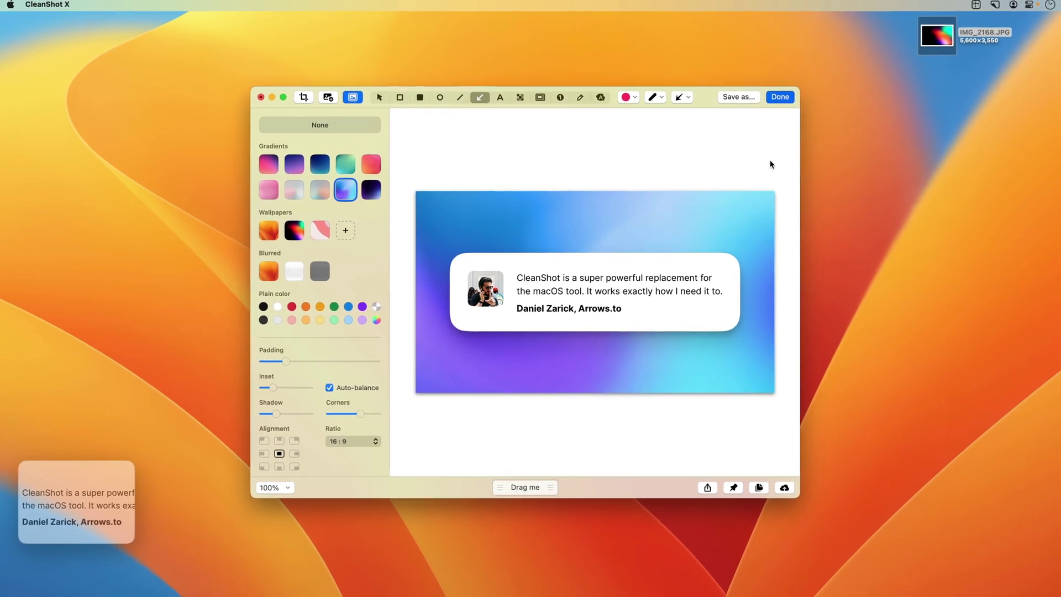
- Finish editing, save the image to the desktop, and preview the saved file
{"action": "left_click", "coordinate": [780, 98]}
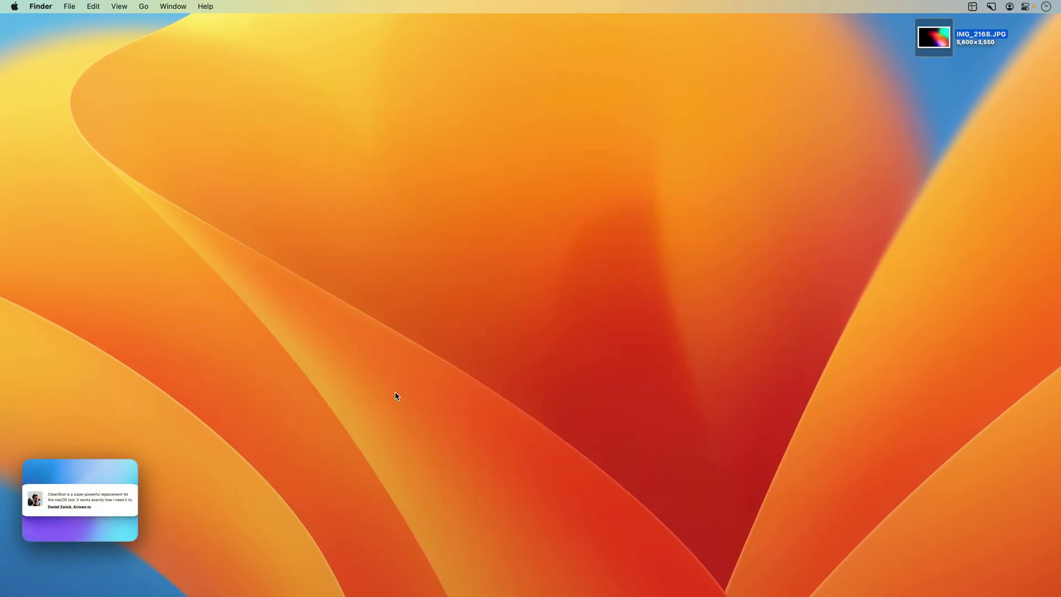
{"action": "mouse_move", "coordinate": [70, 487]}
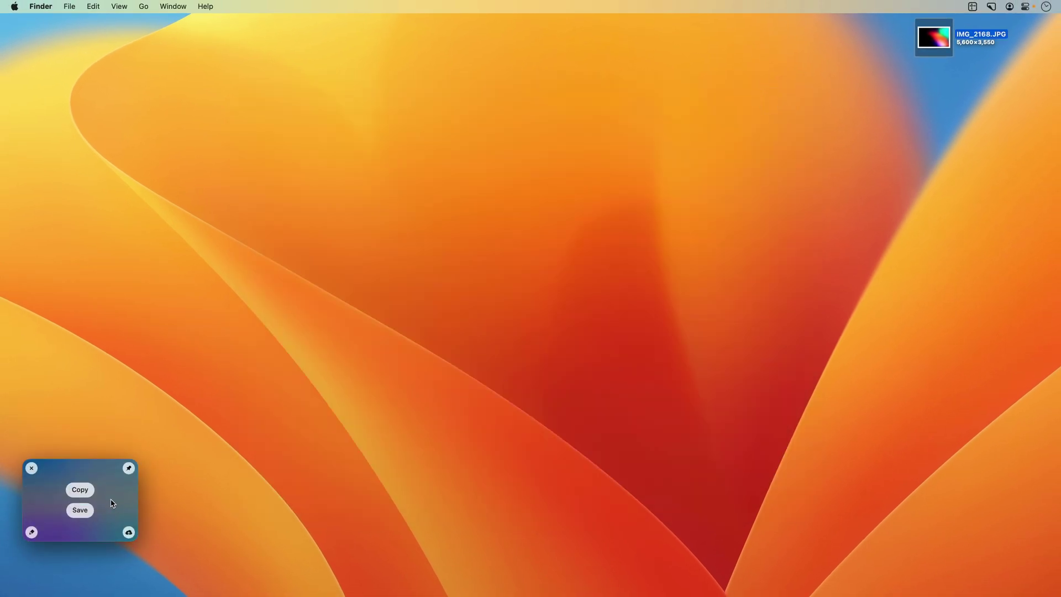
{"action": "left_click", "coordinate": [83, 511]}
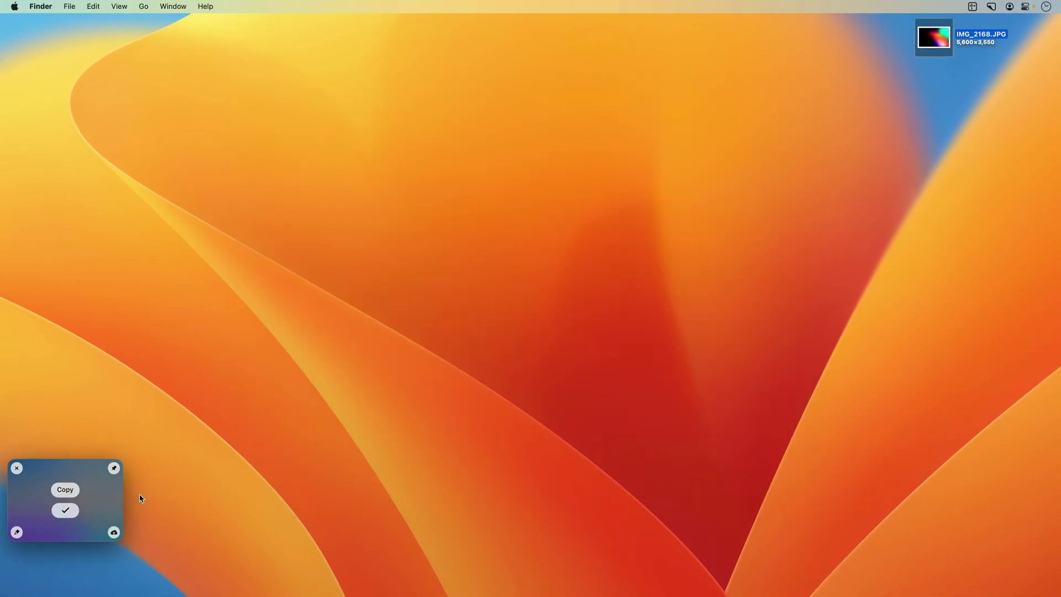
{"action": "left_click", "coordinate": [934, 81]}
{"action": "key", "text": "space"}
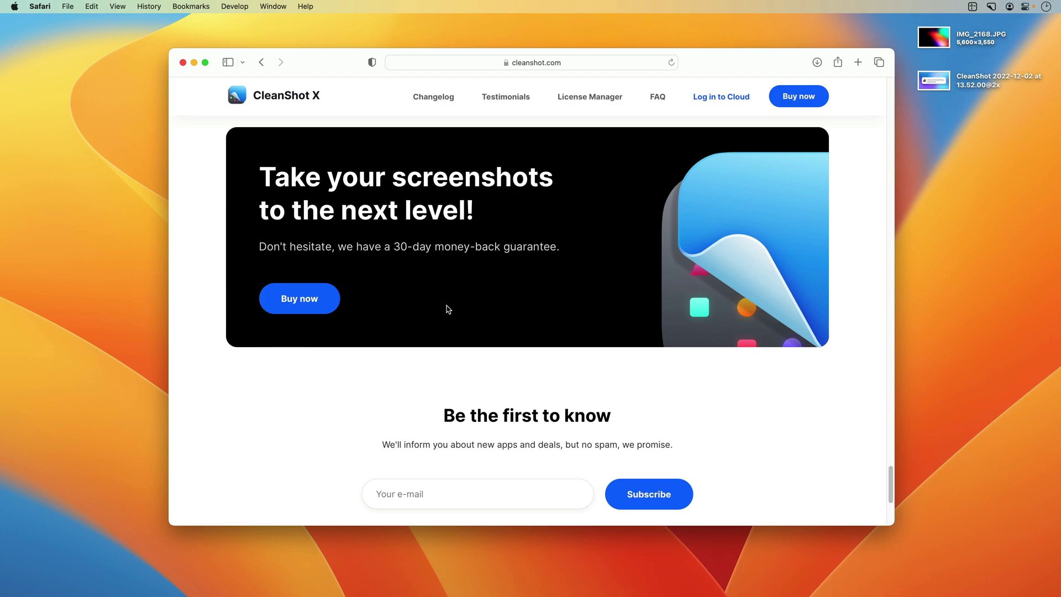
- Capture the 'Take your screenshots to the next level!' headline and open it for cropping
{"action": "key", "text": "shift+super+4"}
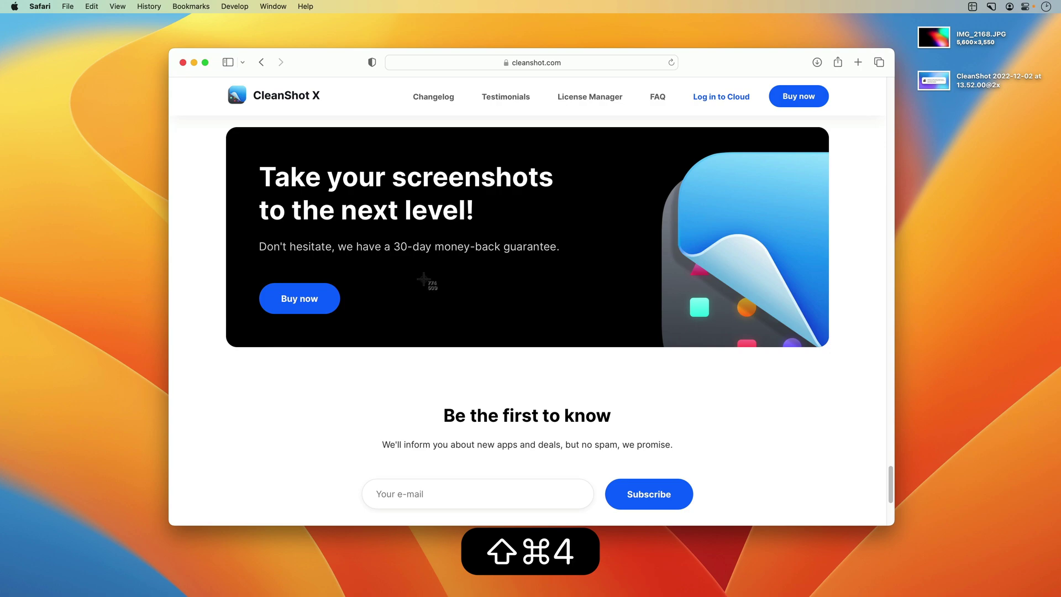
{"action": "left_click_drag", "start_coordinate": [249, 155], "coordinate": [568, 229]}
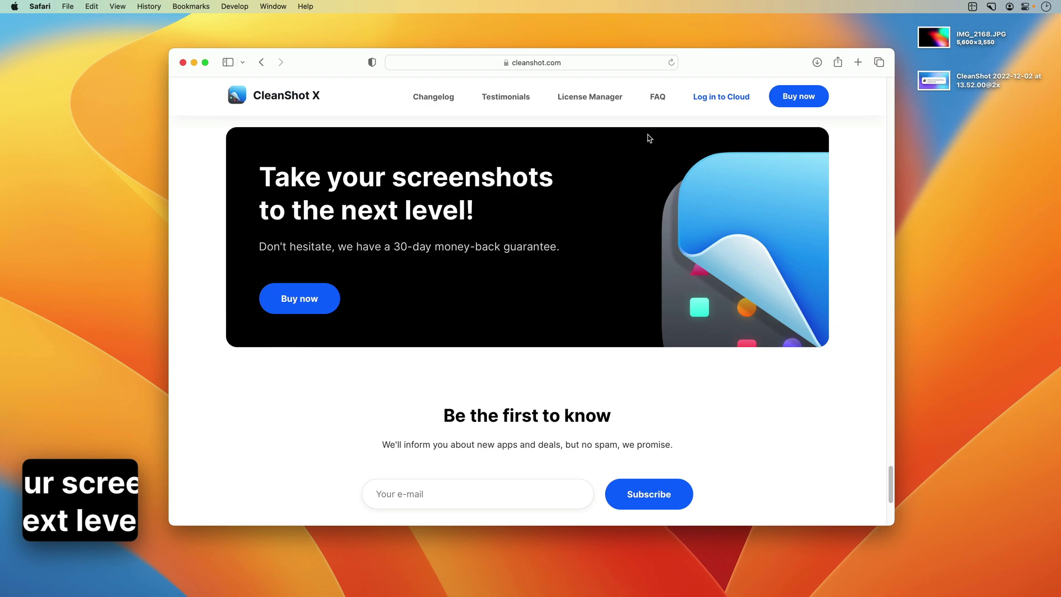
{"action": "key", "text": "super"}
{"action": "key", "text": "super+h"}
{"action": "left_click", "coordinate": [43, 531]}
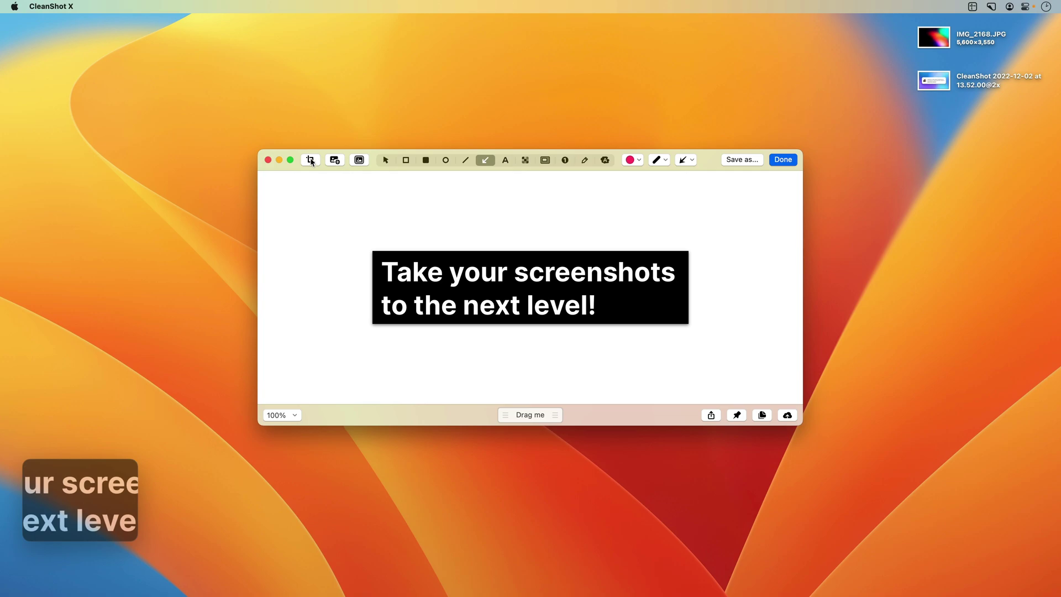
{"action": "left_click", "coordinate": [310, 159]}
- Extend the headline capture's crop evenly on all sides, apply it, and save to the desktop
{"action": "key", "text": "alt"}
{"action": "left_click_drag", "start_coordinate": [375, 252], "coordinate": [304, 177]}
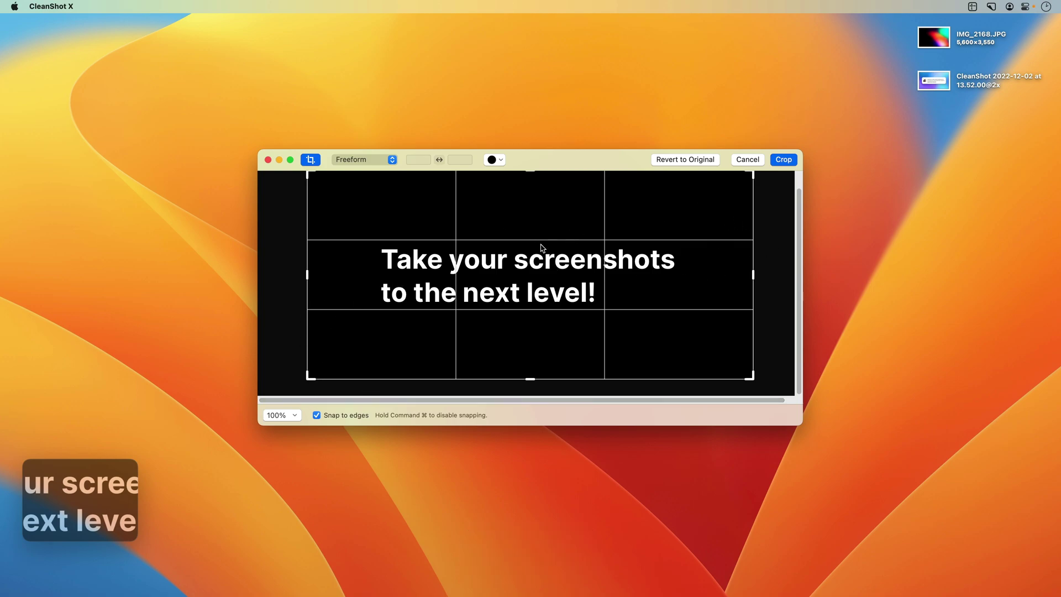
{"action": "left_click", "coordinate": [787, 161]}
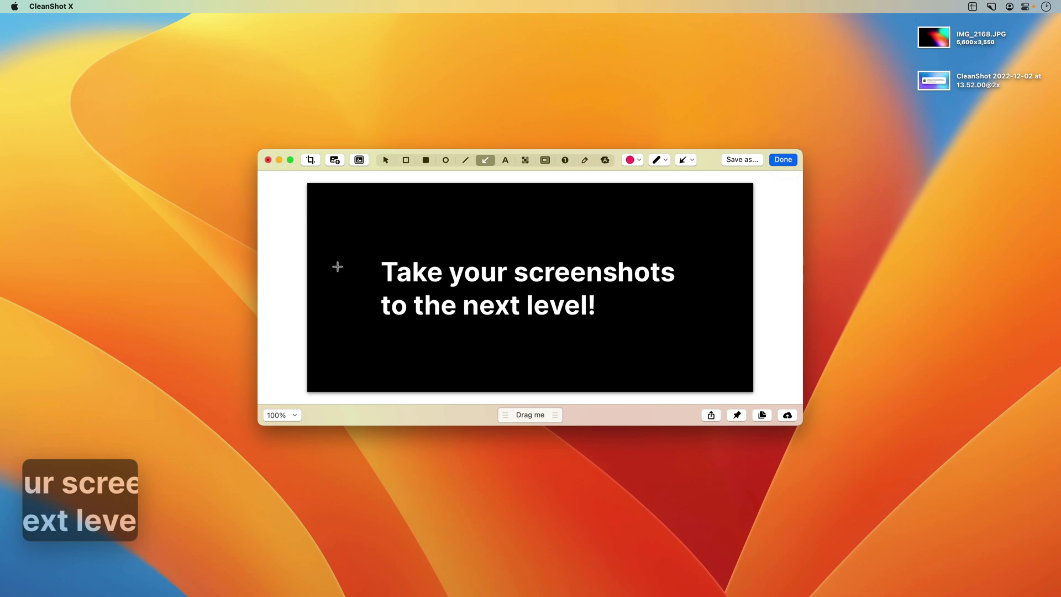
{"action": "left_click", "coordinate": [782, 160]}
{"action": "left_click", "coordinate": [80, 516]}
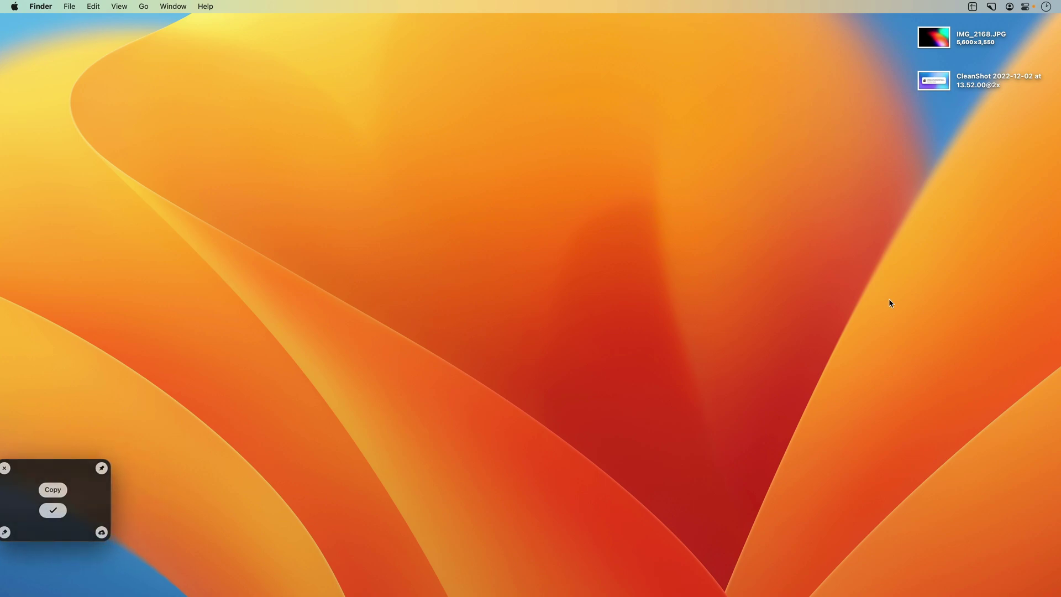
- Quick Look the saved CleanShot 2022-12-02 at 14.02.15@2x file, then switch to the website
{"action": "left_click", "coordinate": [938, 127]}
{"action": "key", "text": "space"}
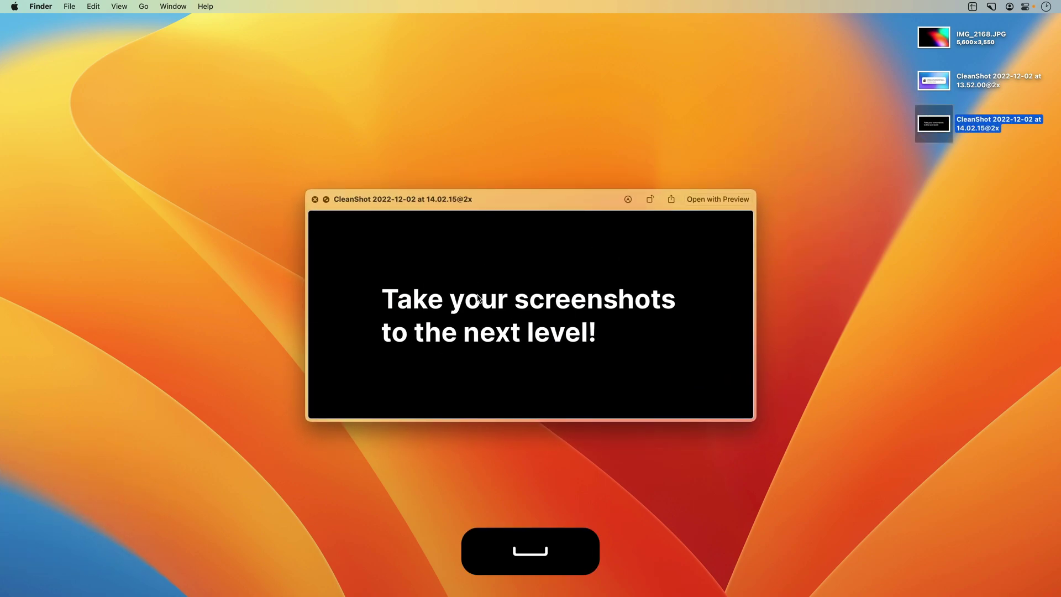
{"action": "key", "text": "super+Tab"}
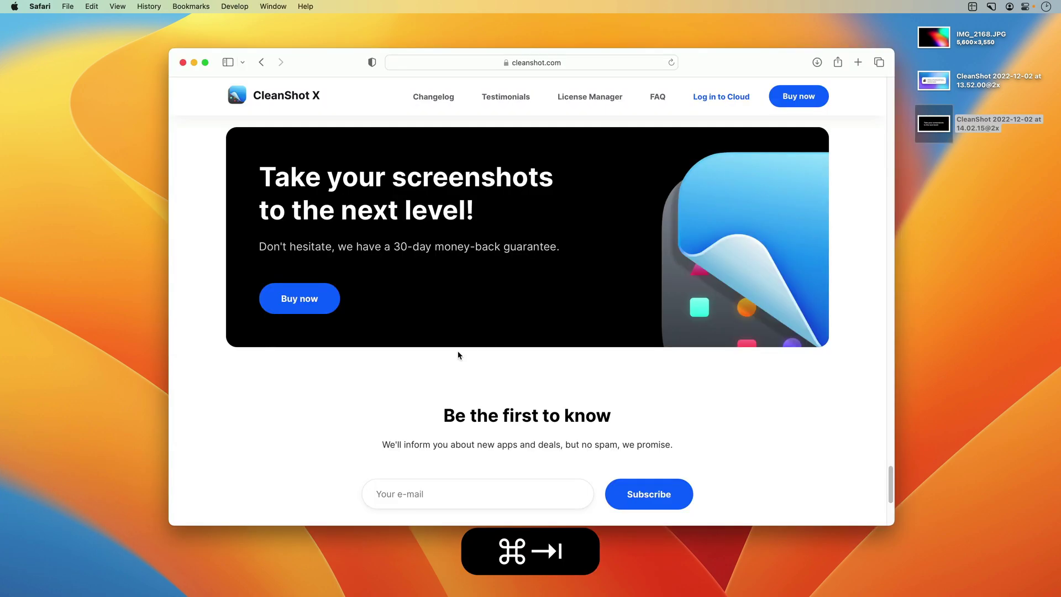
- Preview the saved screenshot over the matching website banner to compare them
{"action": "left_click", "coordinate": [927, 124]}
{"action": "key", "text": "space"}
{"action": "left_click_drag", "start_coordinate": [555, 207], "coordinate": [801, 221]}
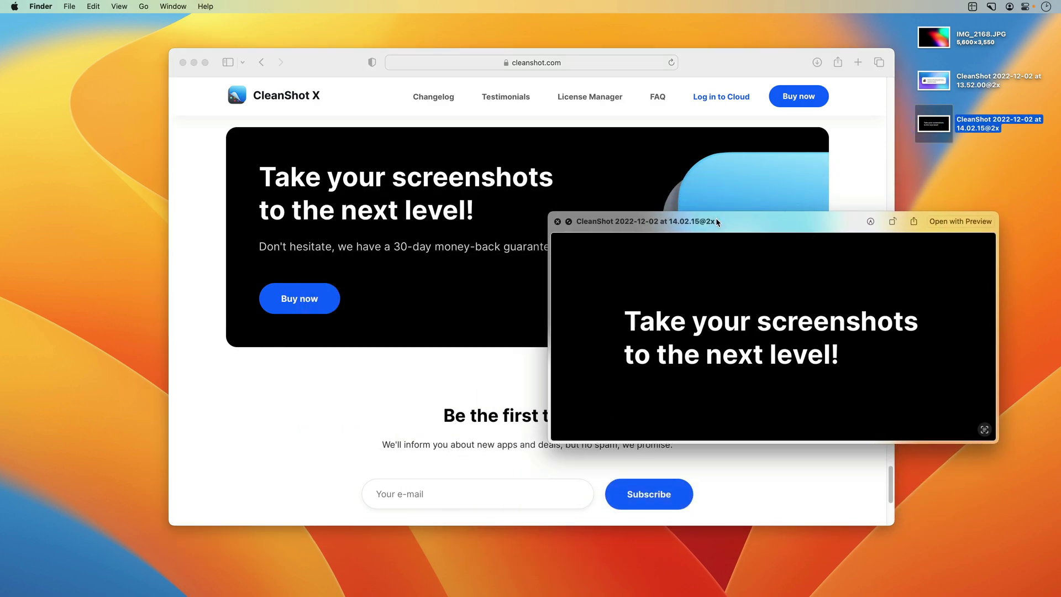
{"action": "left_click_drag", "start_coordinate": [718, 221], "coordinate": [500, 170]}
{"action": "key", "text": "space"}
- Hide Safari so the Finder desktop is showing
{"action": "left_click", "coordinate": [884, 267]}
{"action": "key", "text": "super+h"}
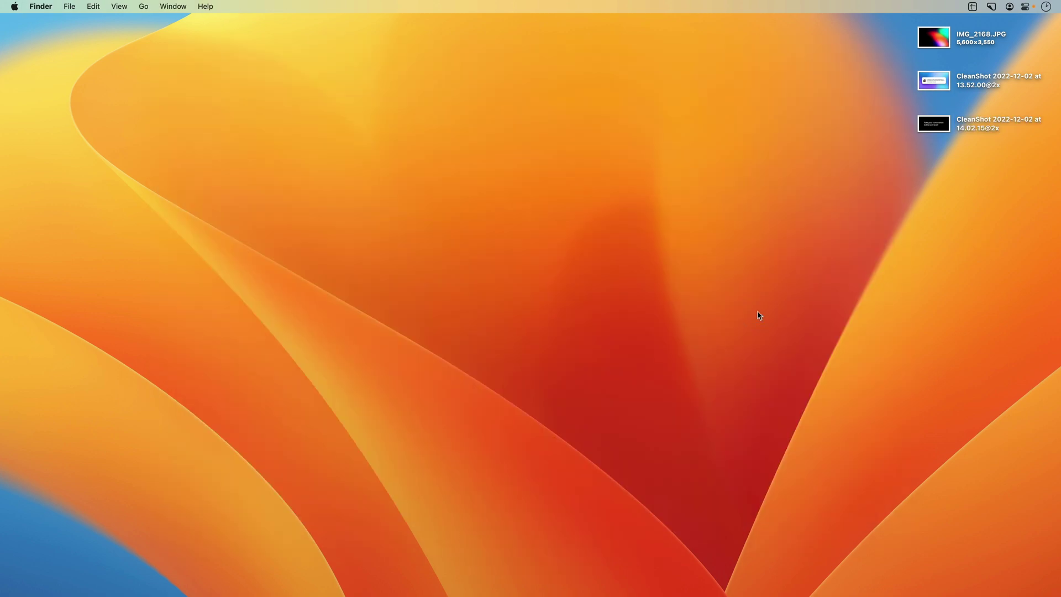
{"action": "left_click", "coordinate": [992, 6]}
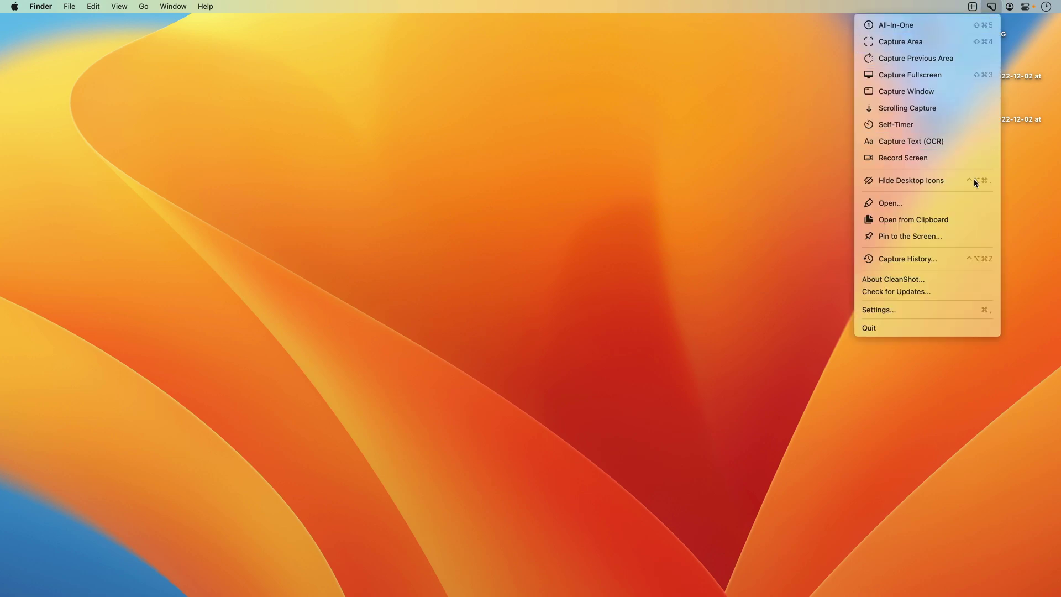
- Choose Capture History from the CleanShot menu to list recent screenshots, GIF and video
{"action": "left_click", "coordinate": [962, 260]}
{"action": "key", "text": "Right"}
{"action": "key", "text": "Right"}
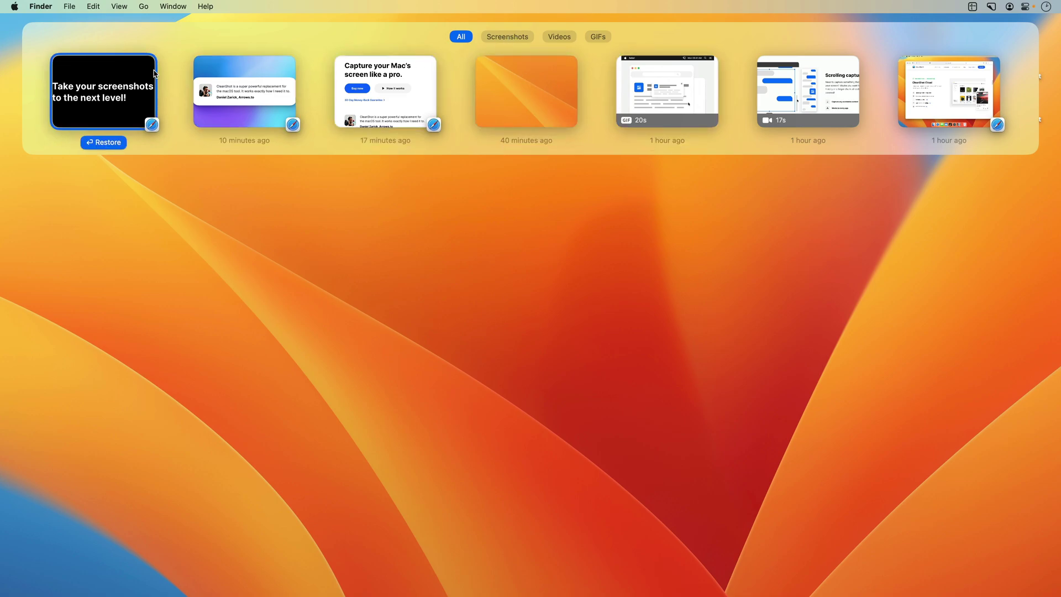
{"action": "left_click", "coordinate": [507, 36]}
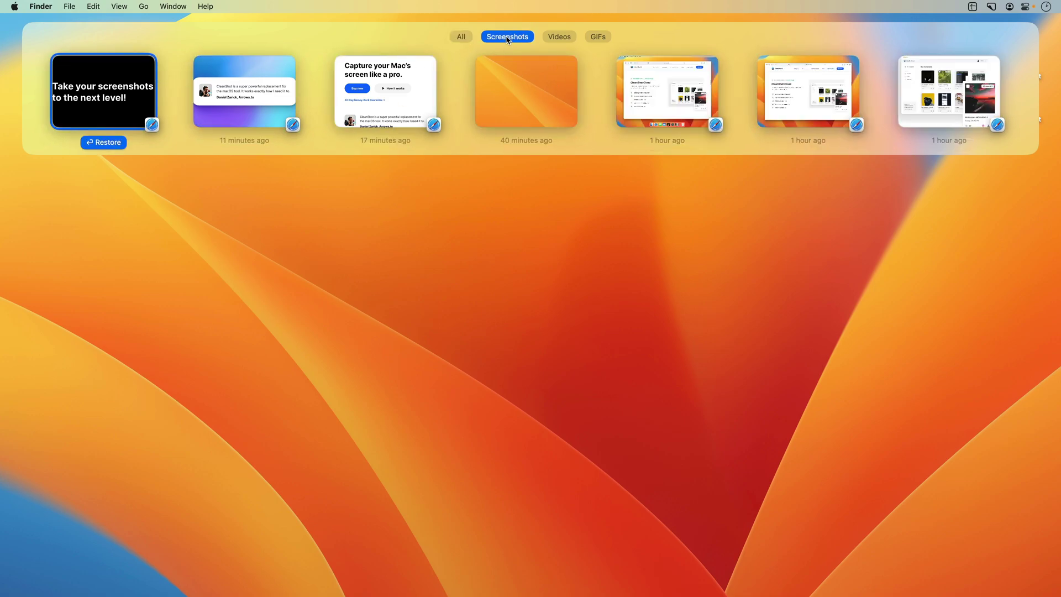
{"action": "left_click", "coordinate": [560, 37]}
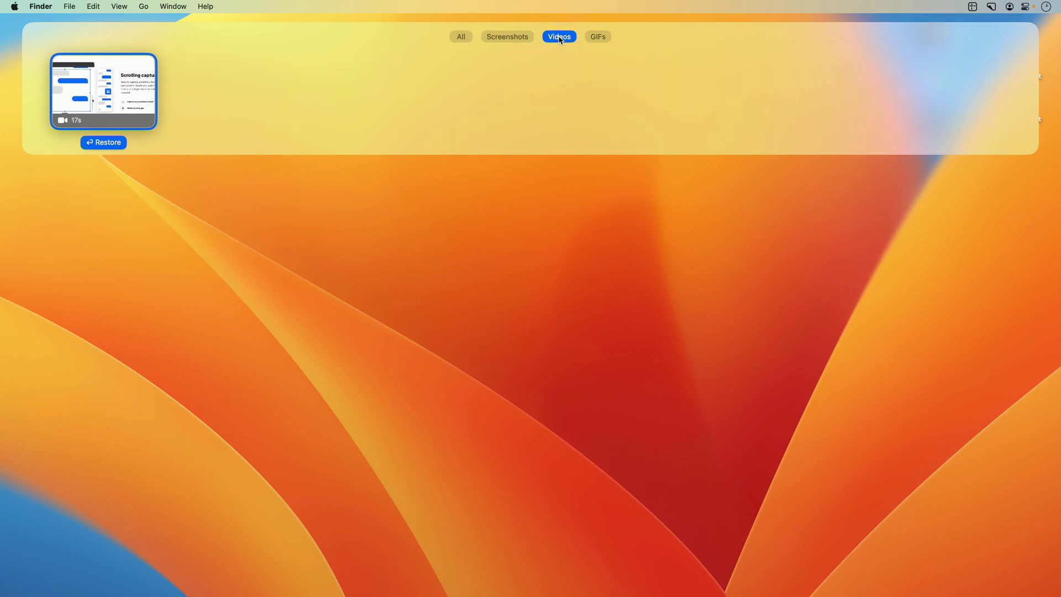
{"action": "left_click", "coordinate": [602, 38]}
{"action": "left_click", "coordinate": [460, 37]}
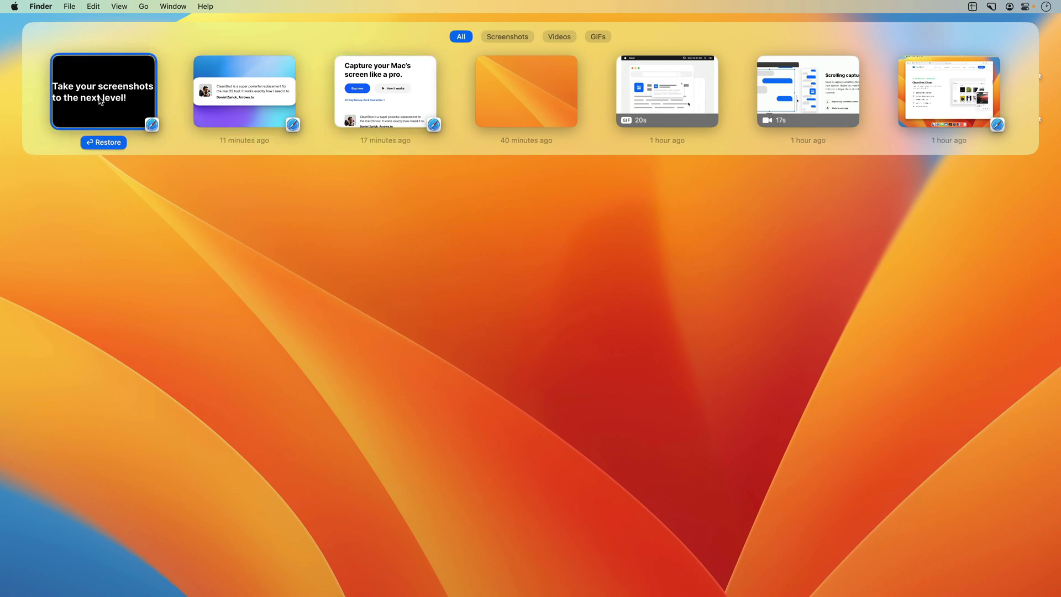
{"action": "key", "text": "BackSpace"}
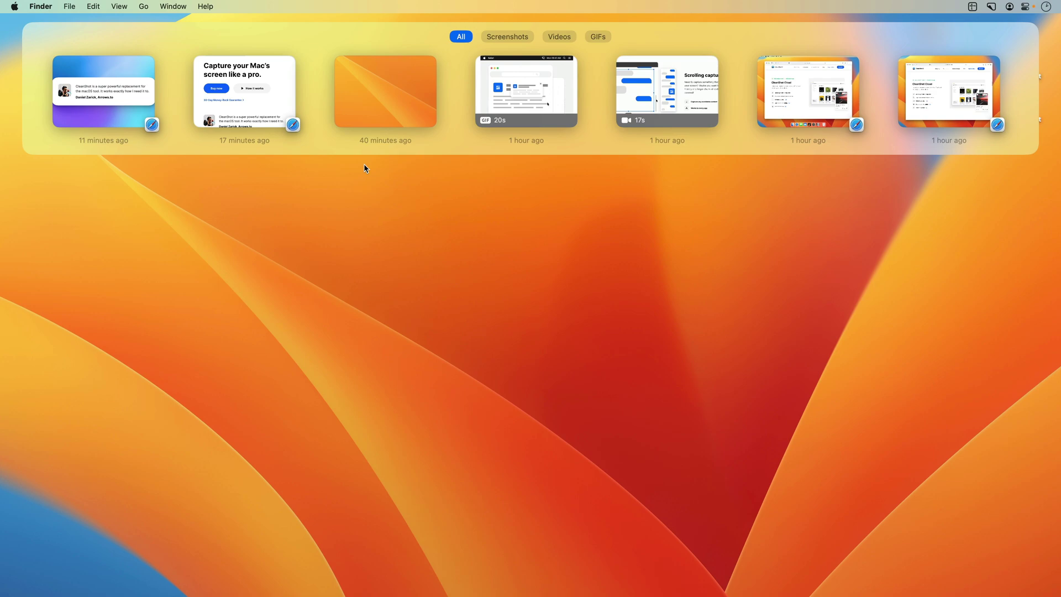
- Restore the orange wallpaper, 'Capture your Mac's screen' and gradient testimonial captures, then close history
{"action": "key", "text": "Right"}
{"action": "key", "text": "Right"}
{"action": "key", "text": "Right"}
{"action": "key", "text": "Right"}
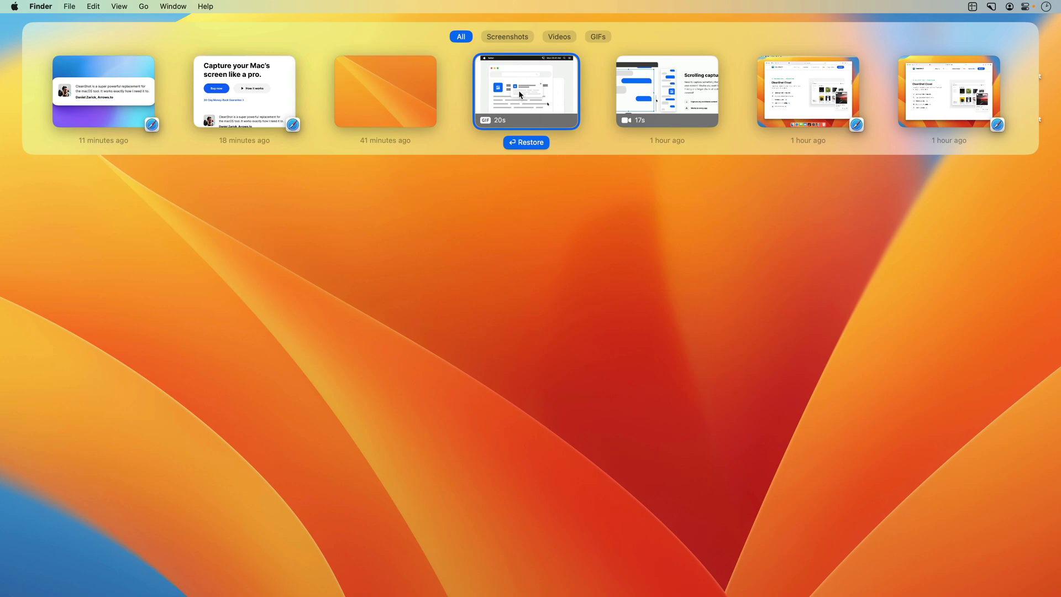
{"action": "key", "text": "Return"}
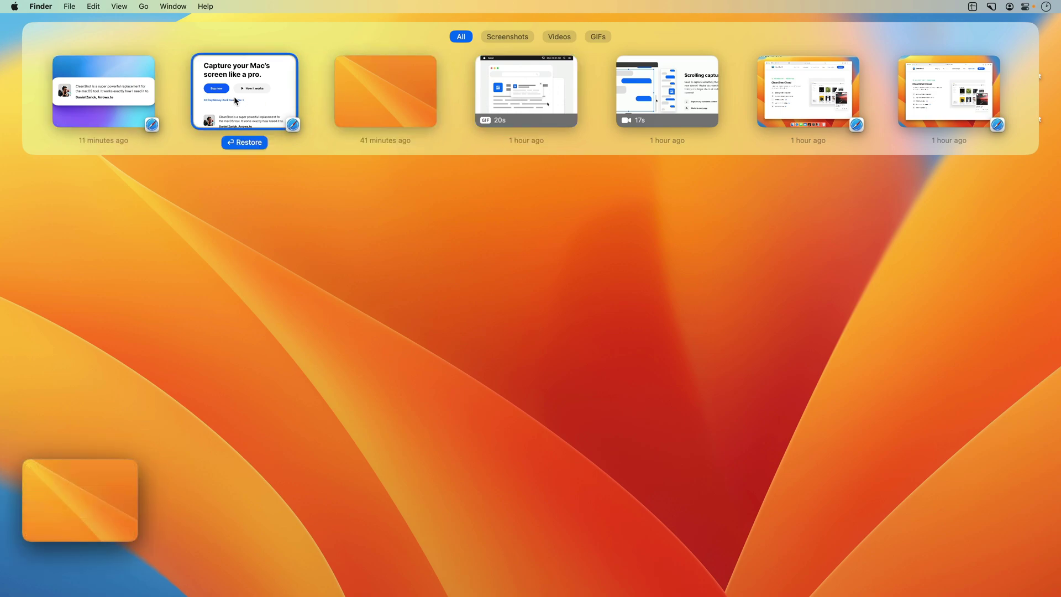
{"action": "key", "text": "Return"}
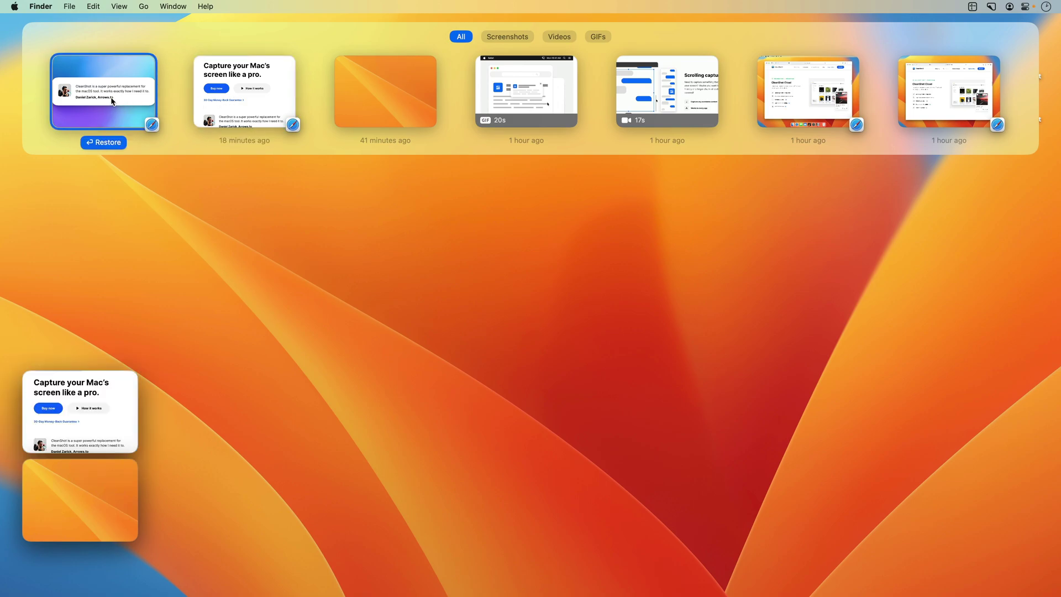
{"action": "key", "text": "Return"}
{"action": "key", "text": "Return"}
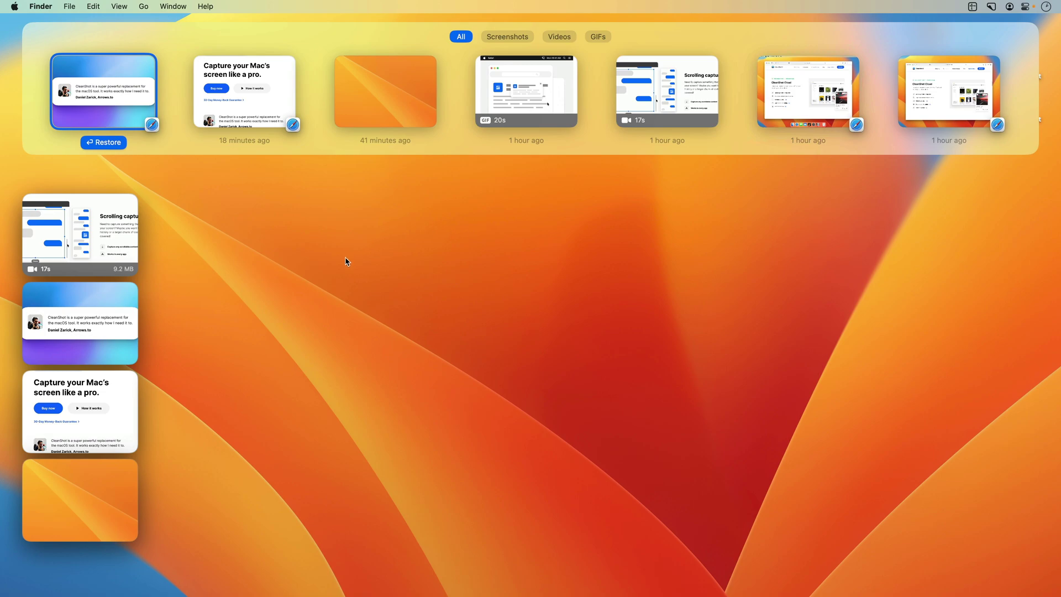
{"action": "key", "text": "Escape"}
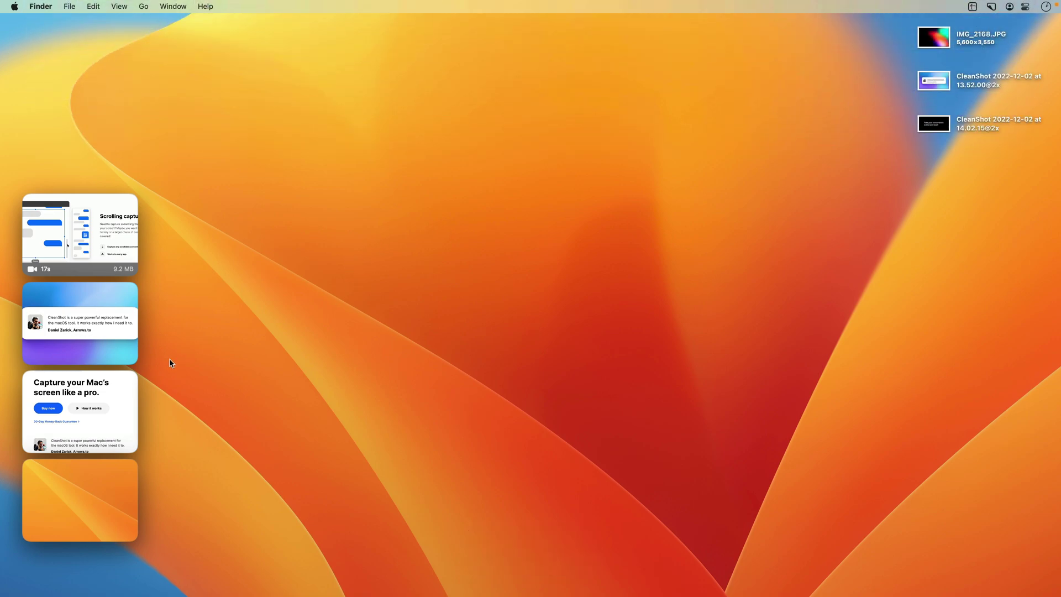
{"action": "mouse_move", "coordinate": [89, 221]}
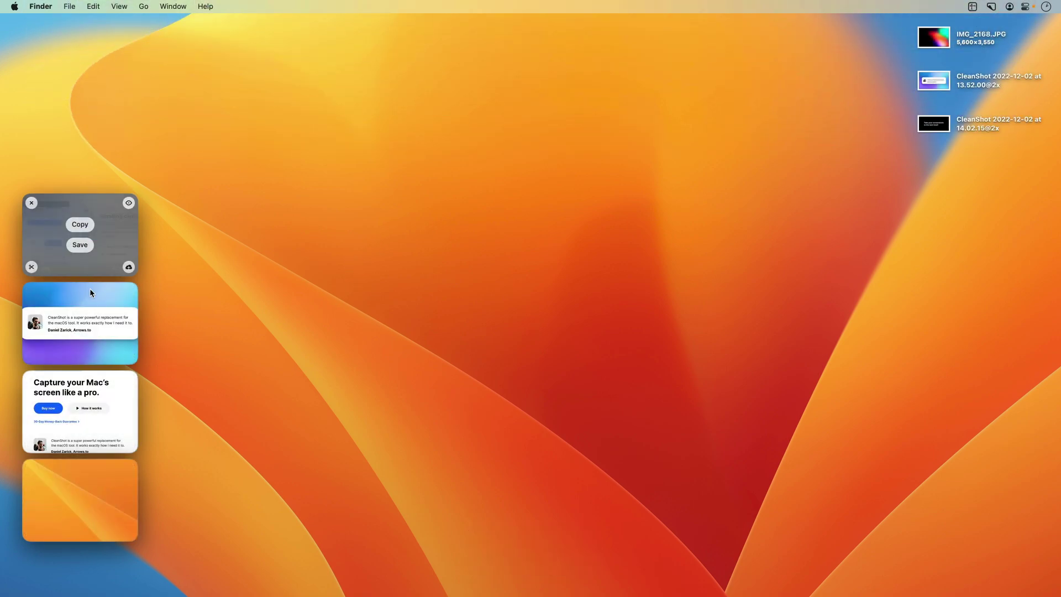
{"action": "mouse_move", "coordinate": [39, 302]}
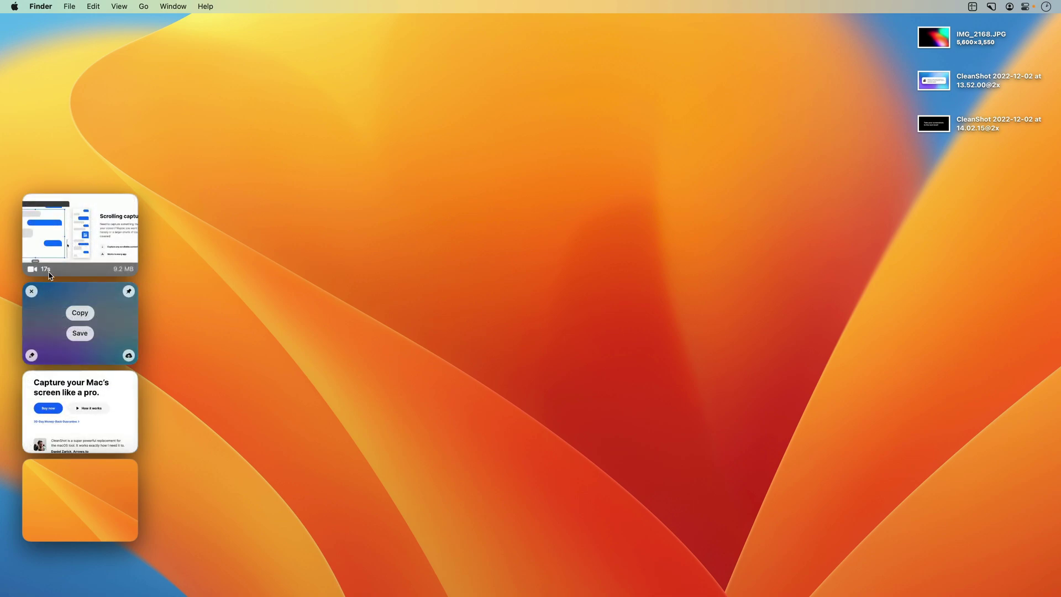
{"action": "mouse_move", "coordinate": [61, 418]}
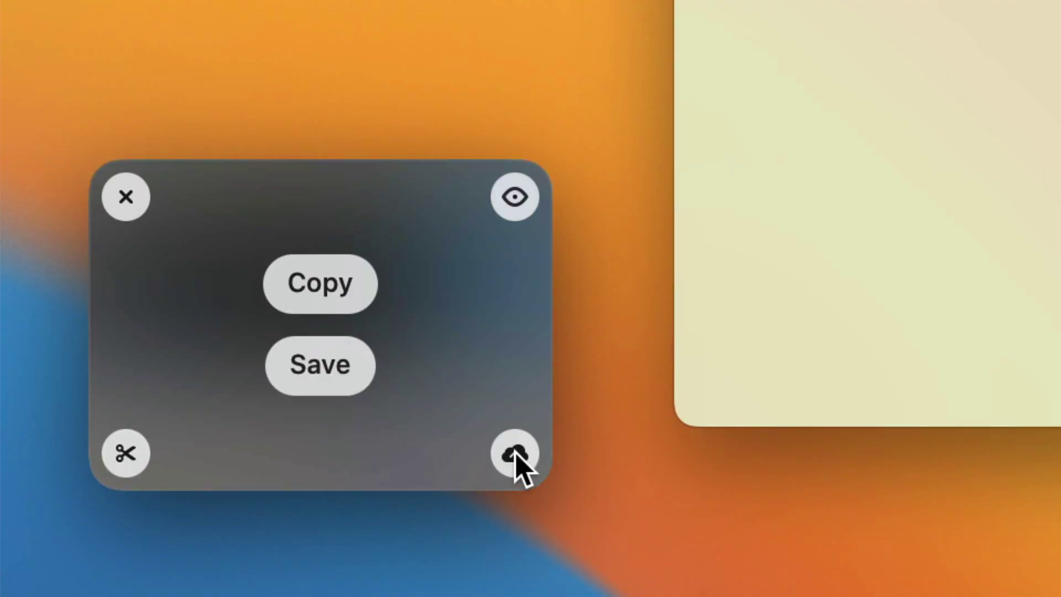
{"action": "left_click", "coordinate": [516, 453]}
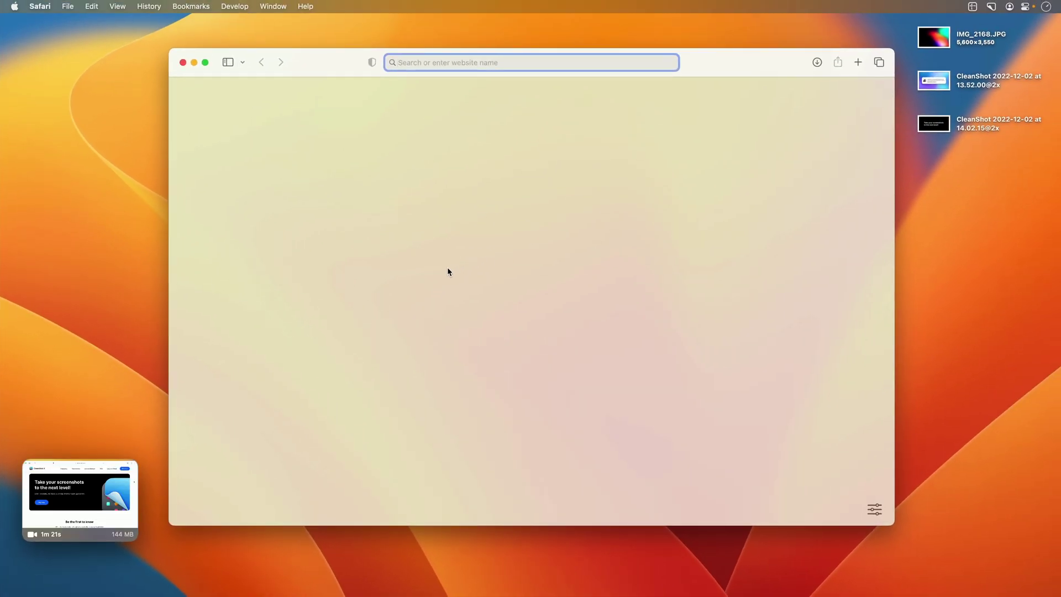
- Paste the copied share.cleanshot.com link into Safari's address bar and load it
{"action": "key", "text": "super+v"}
{"action": "key", "text": "Return"}
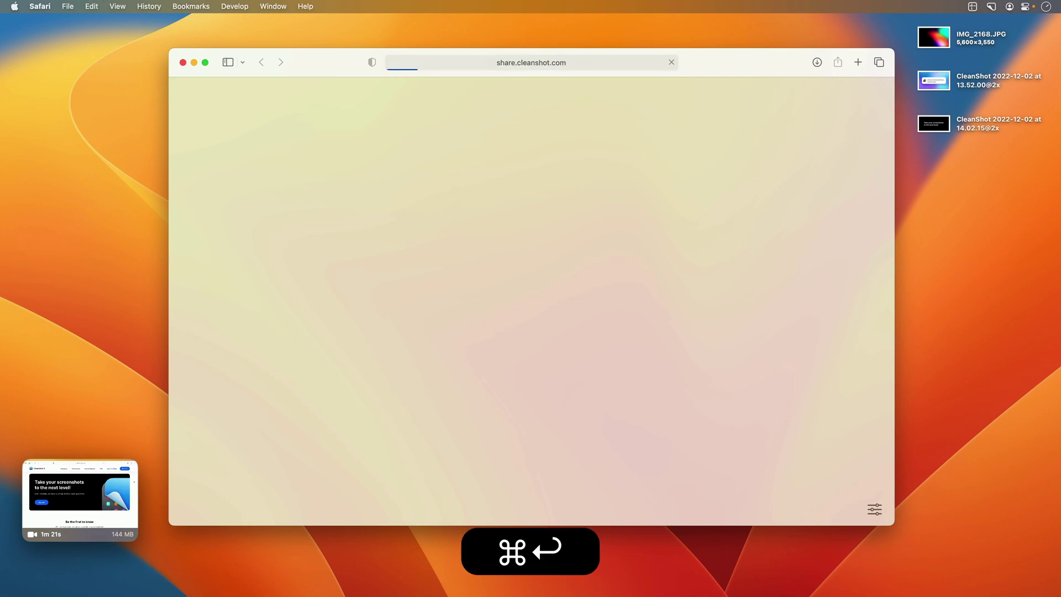